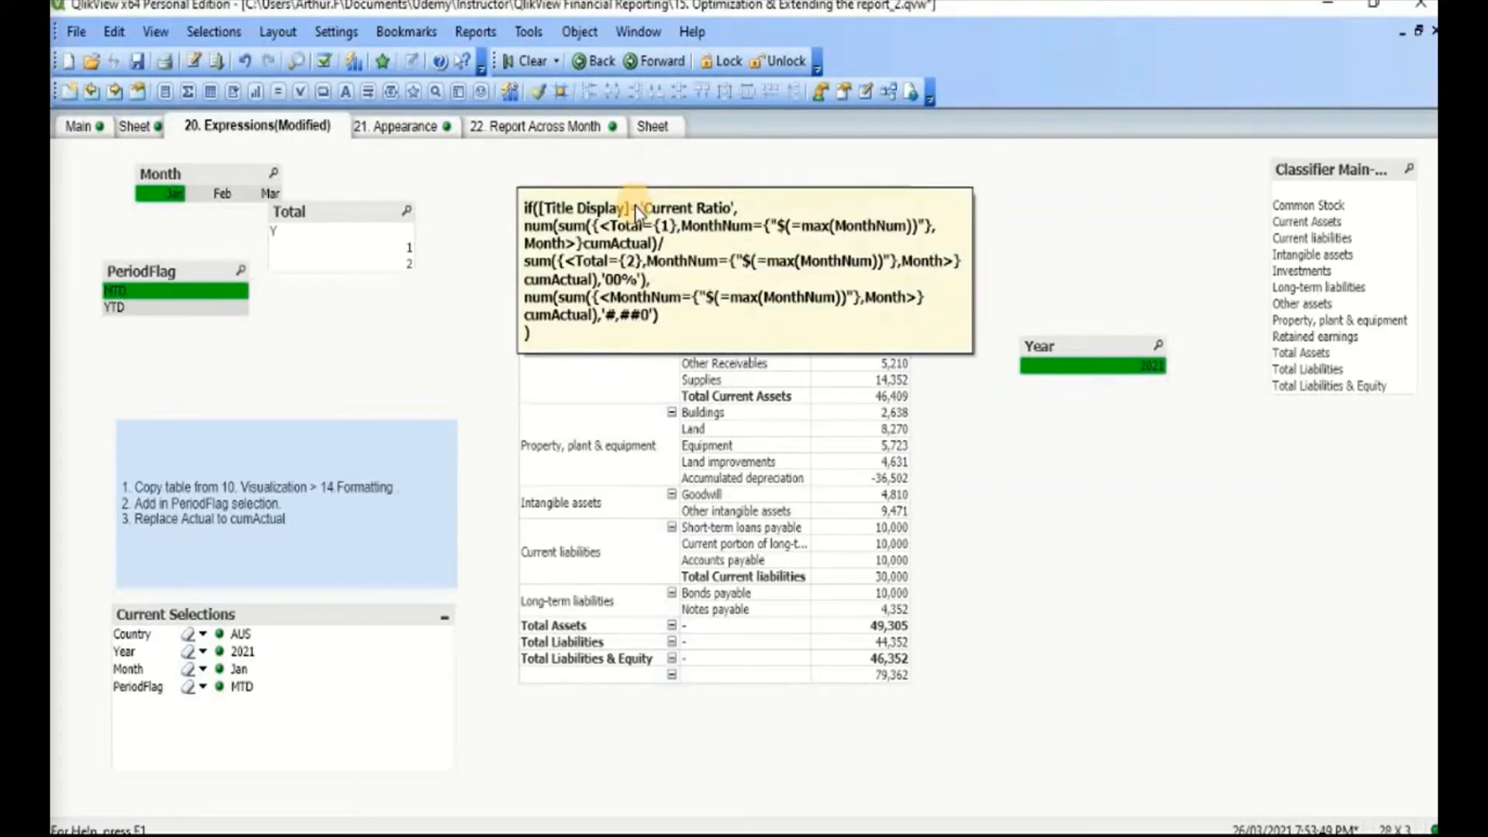
Step: Paste the copied balance sheet table onto the 21. Appearance sheet and move it clear of the Month list box
left_click(397, 129)
key("ctrl+v")
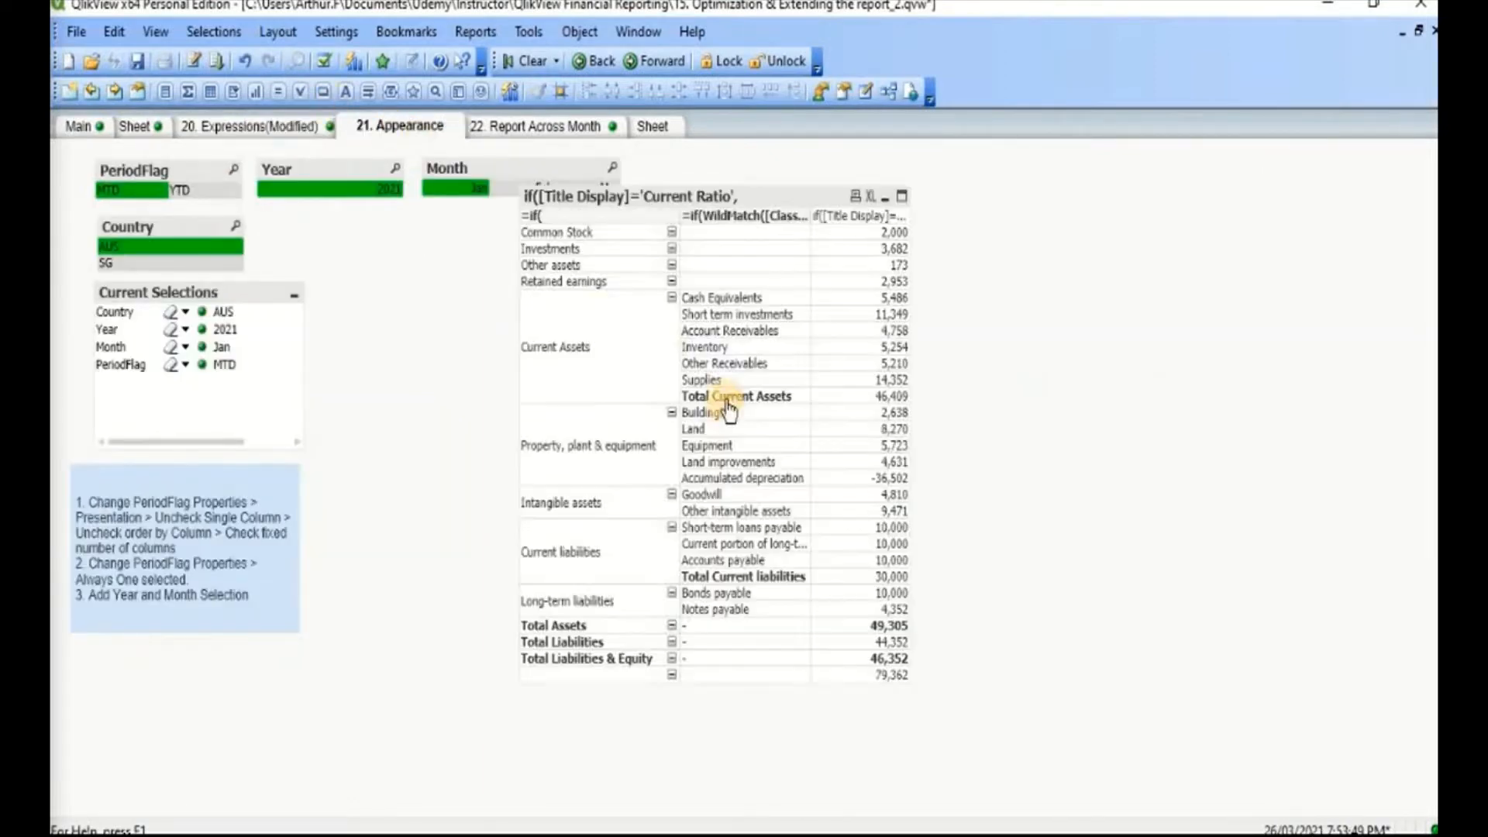
left_click_drag(624, 198, 641, 266)
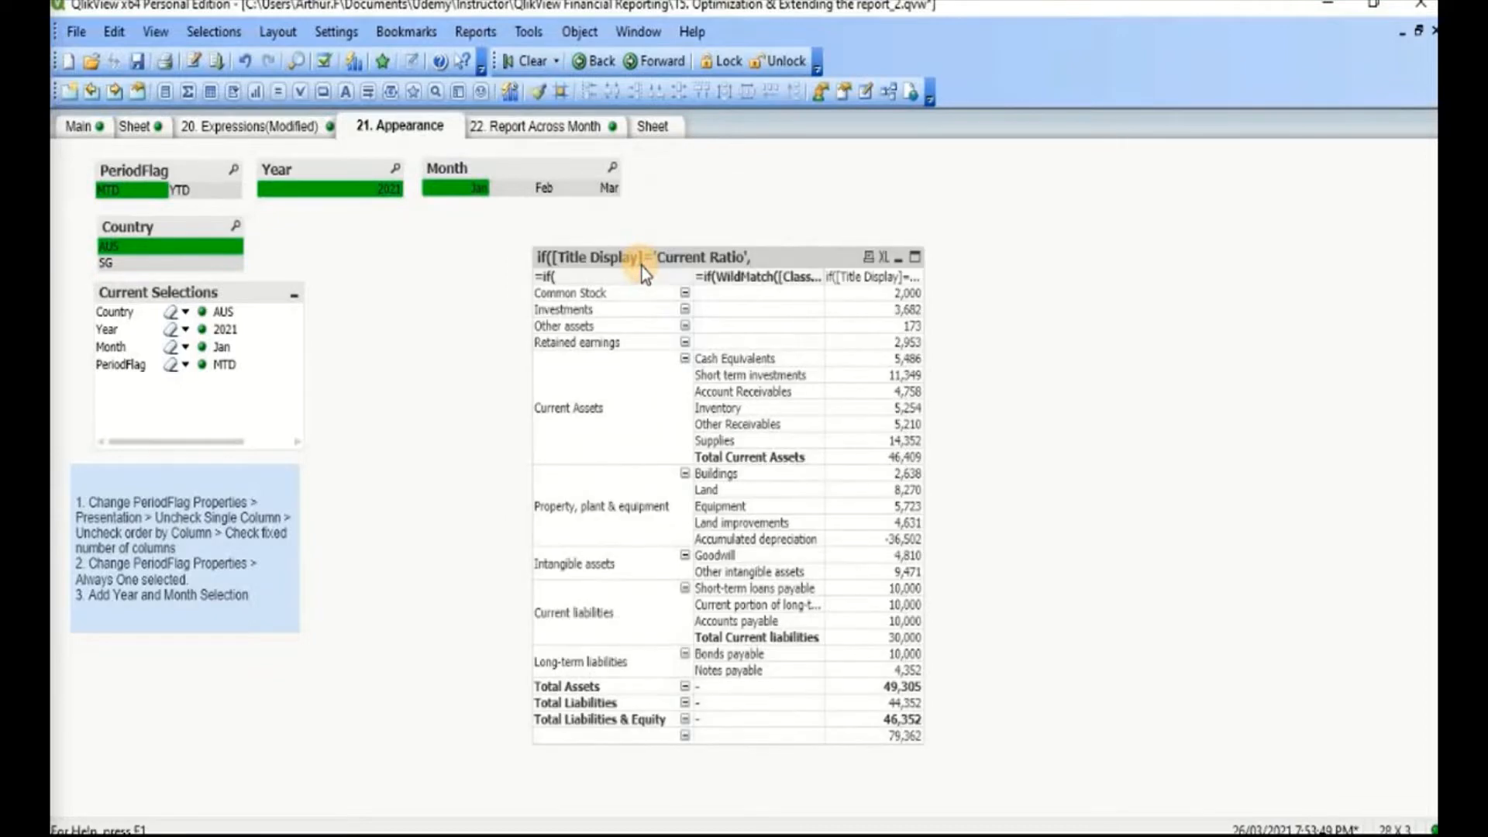
Step: Add the Title Display field to the pasted table's dimensions, promote it to first place and apply the change
right_click(641, 266)
left_click(662, 274)
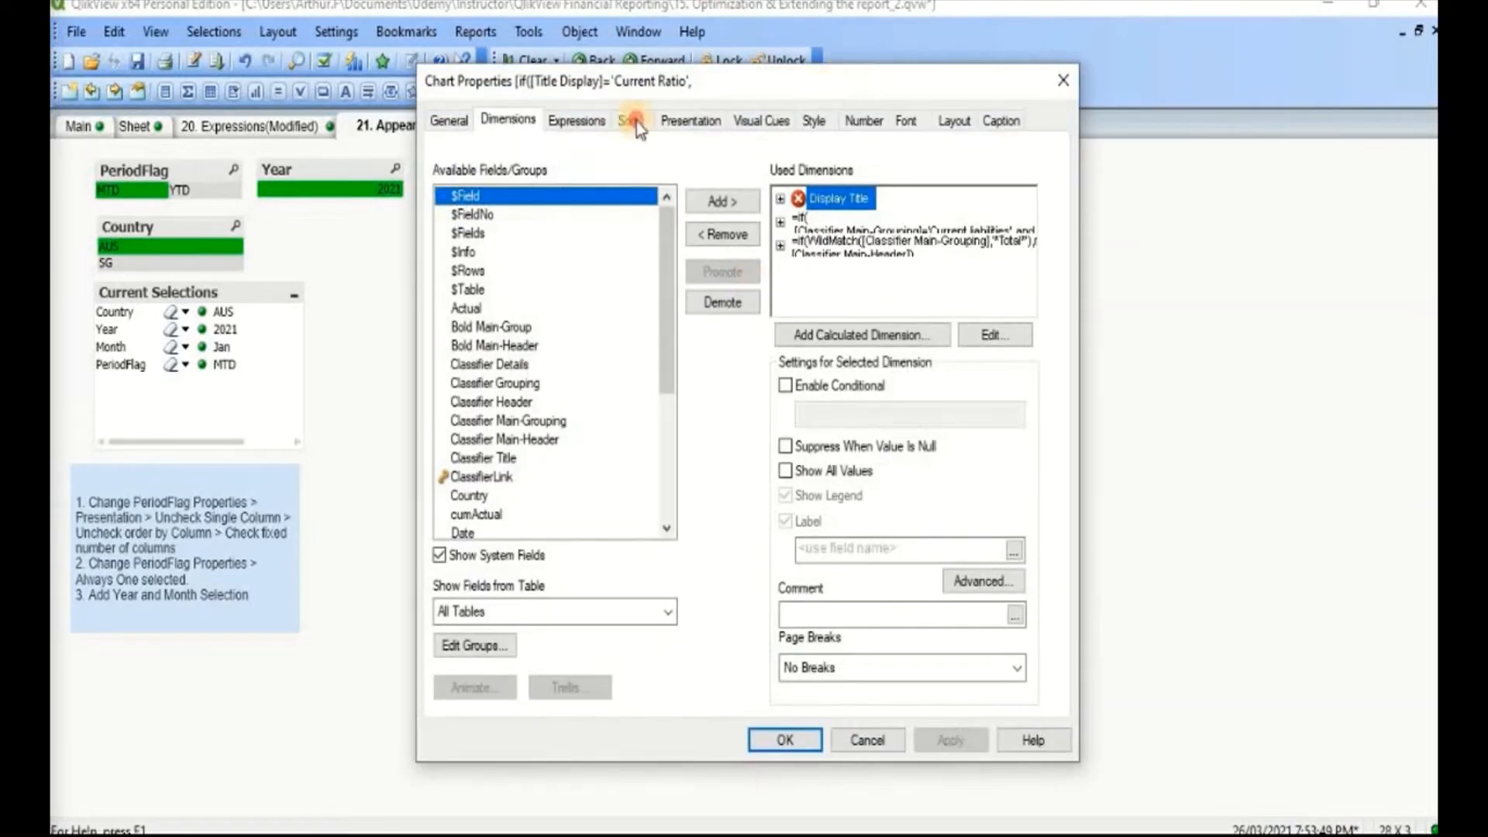
left_click_drag(1018, 78, 1278, 93)
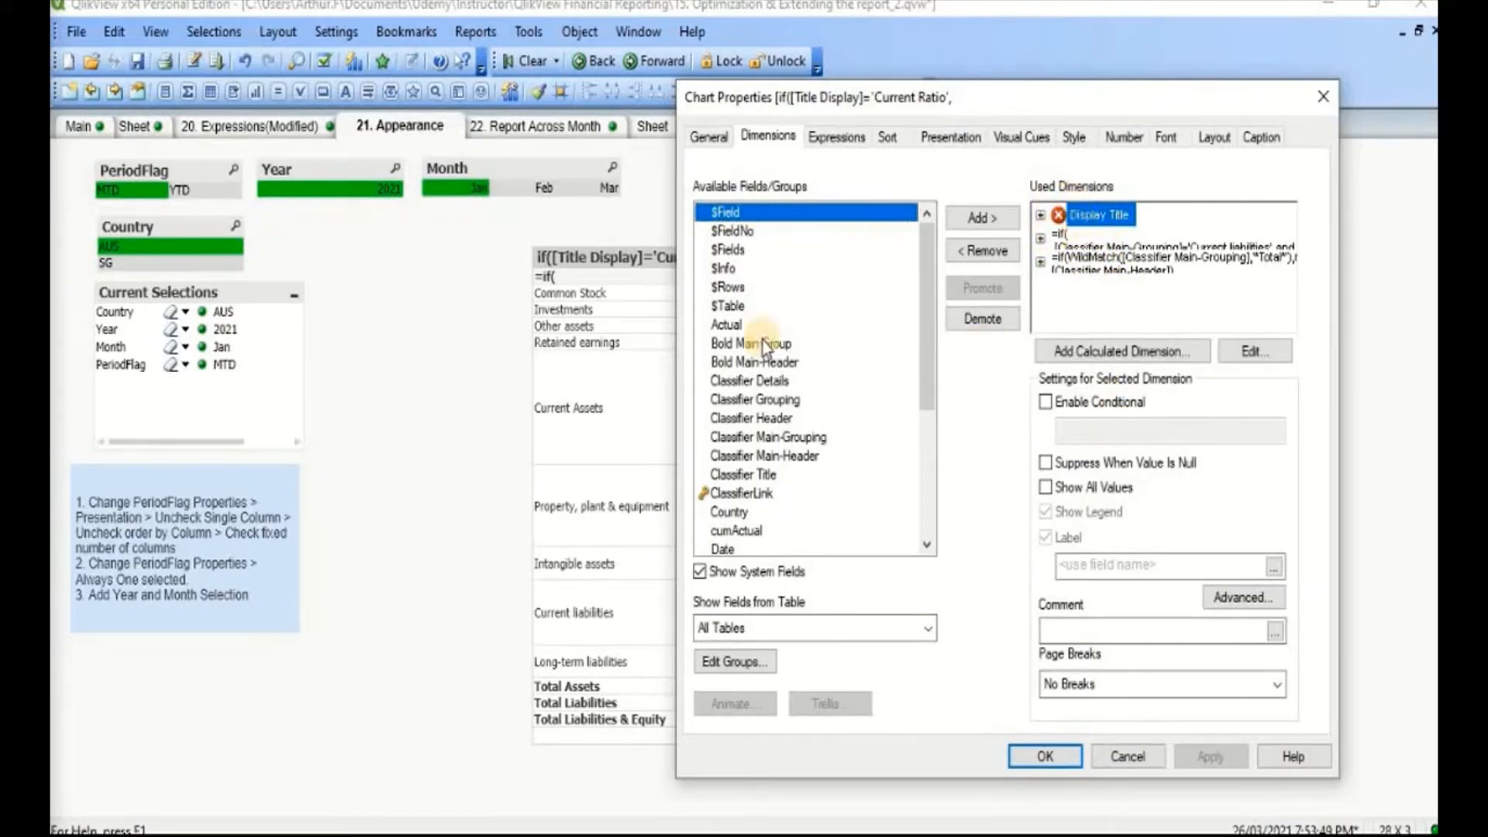
left_click(740, 423)
key("t")
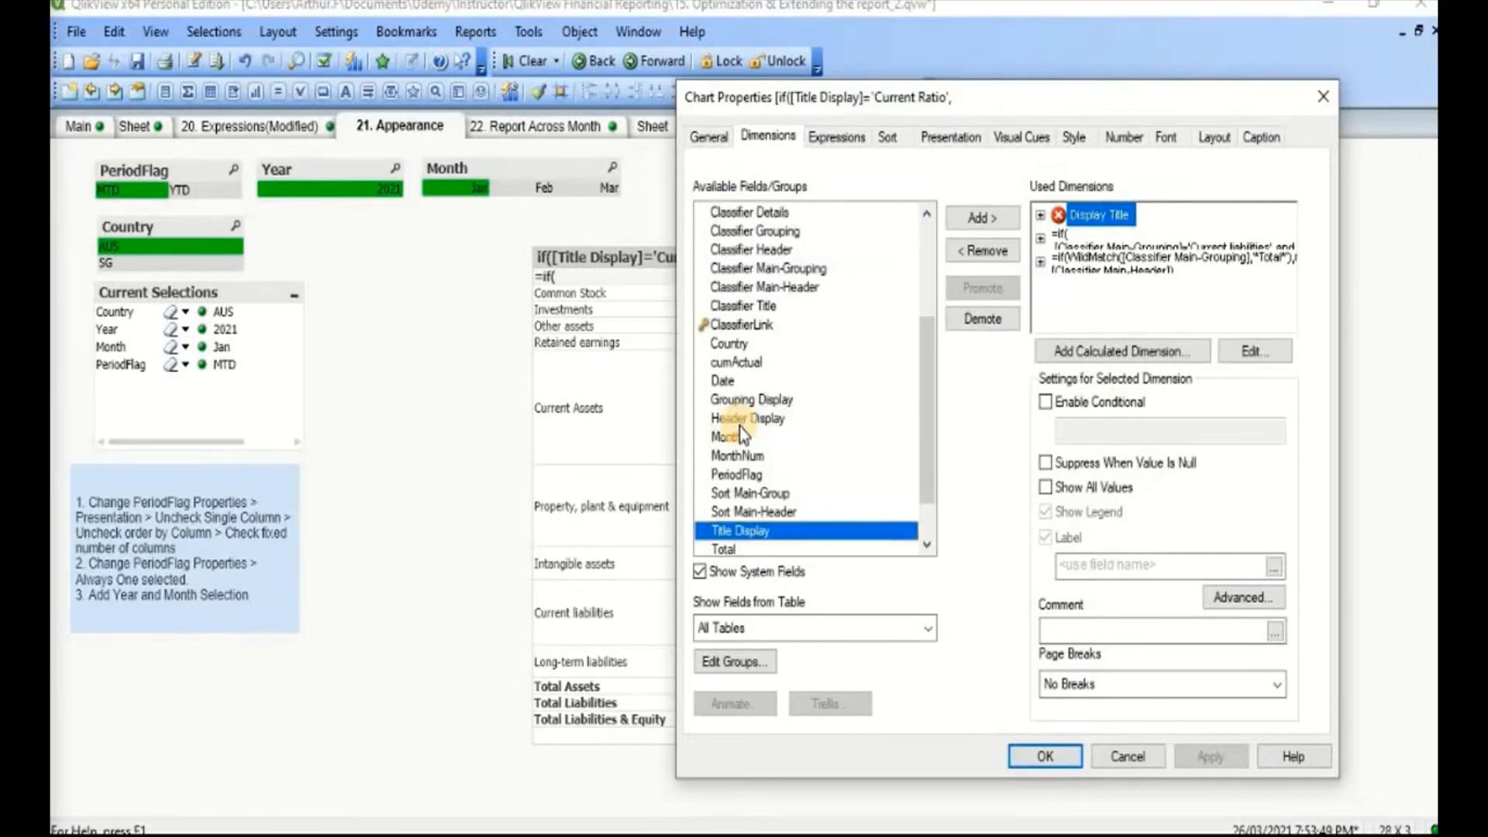
double_click(767, 530)
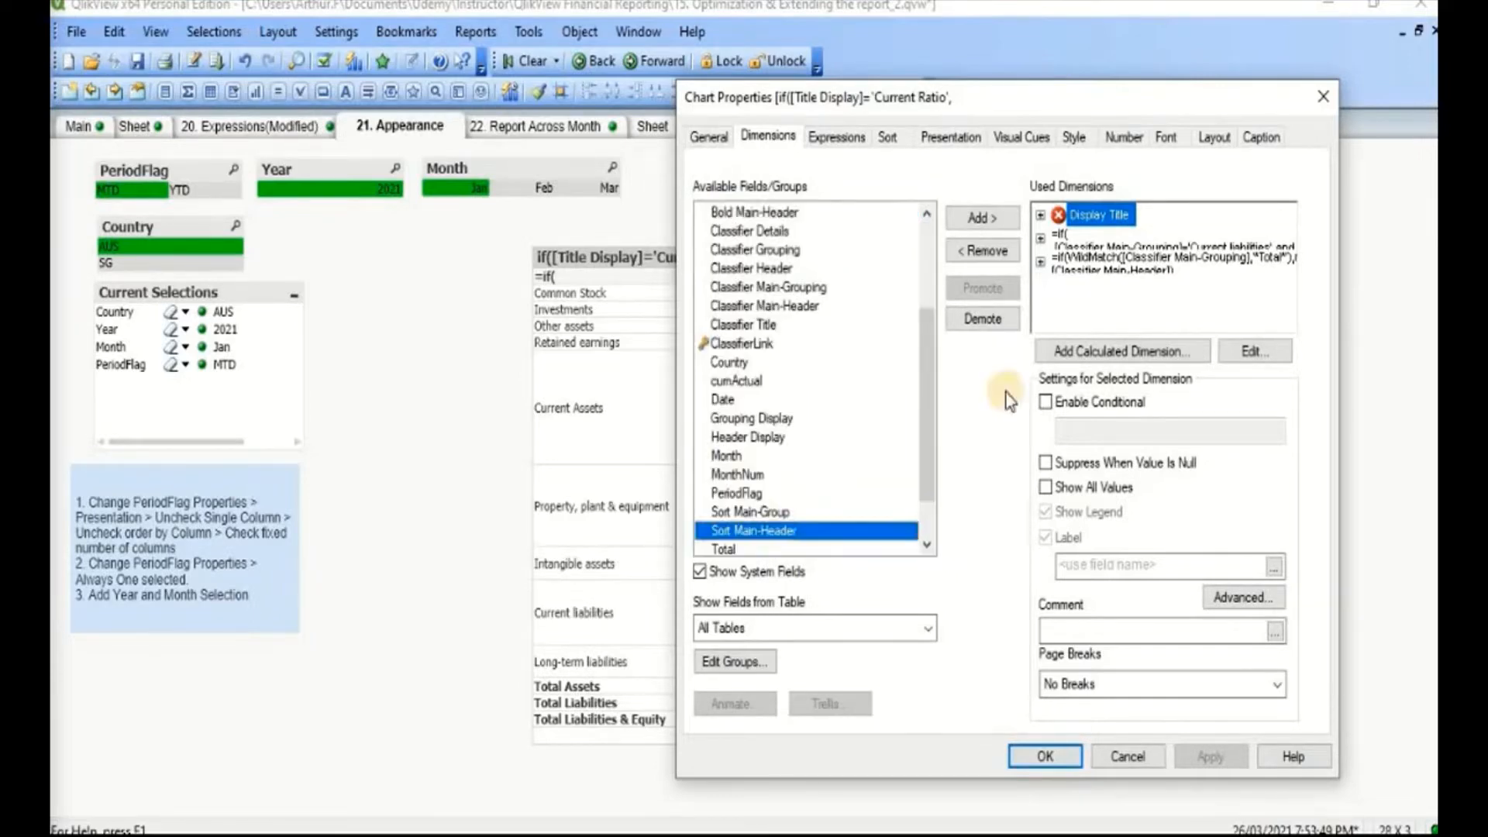
left_click(1002, 297)
left_click(1002, 297)
left_click(1001, 294)
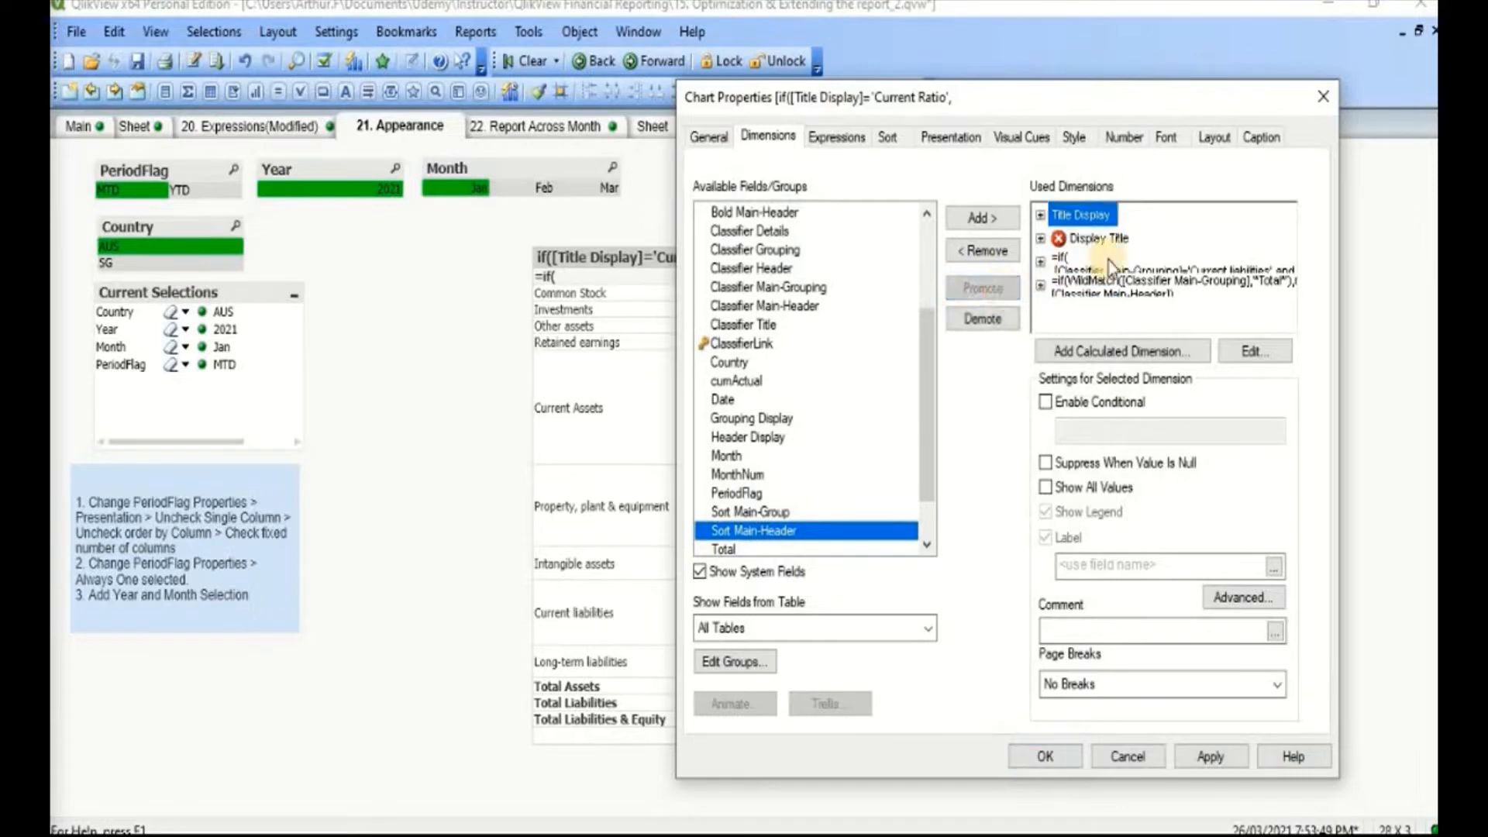
left_click(1226, 764)
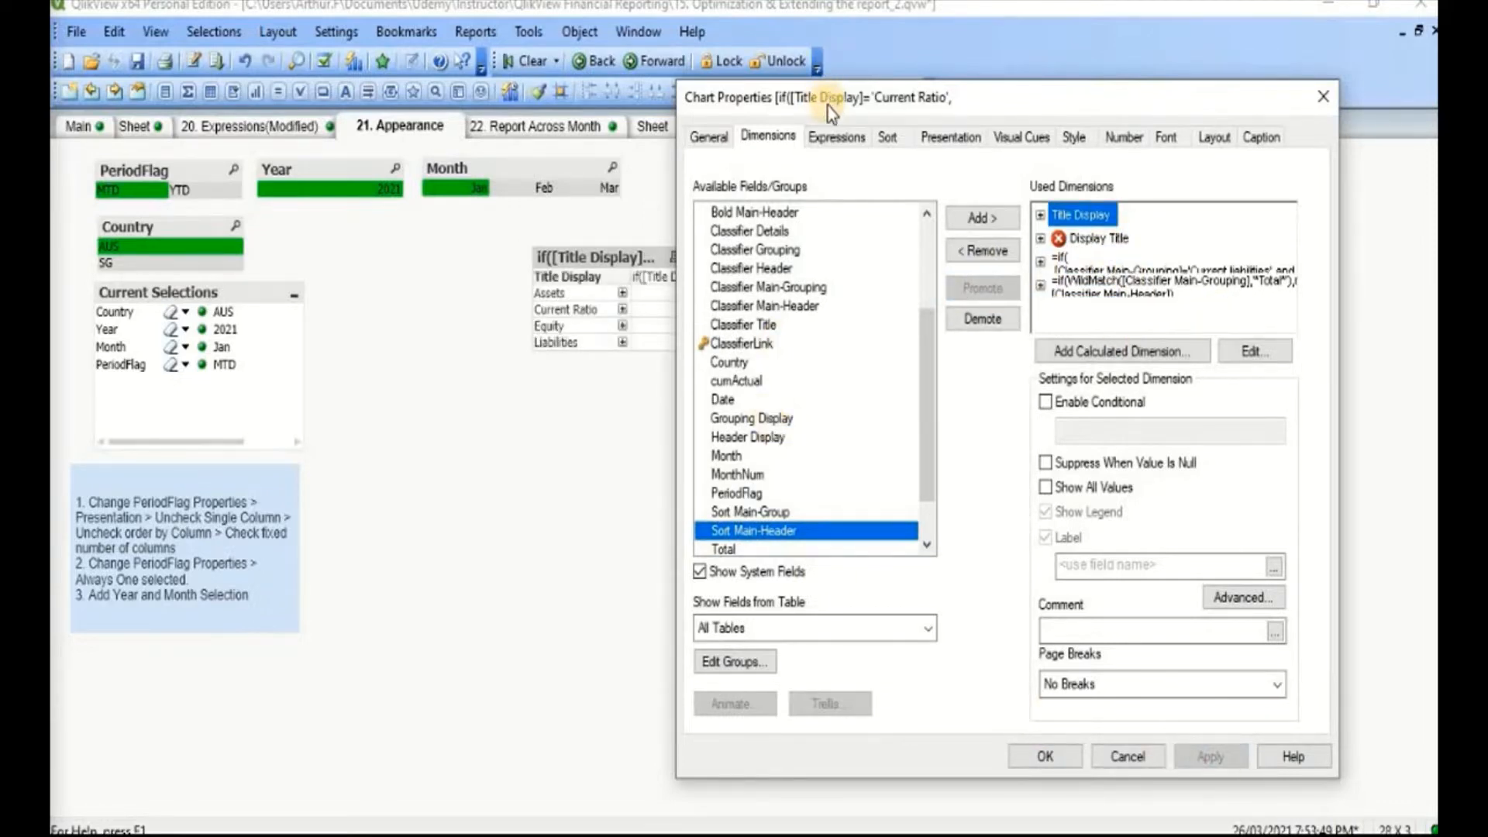
Step: Copy the whole sort expression of the Display Title dimension from the chart's sort settings
left_click_drag(827, 106, 911, 97)
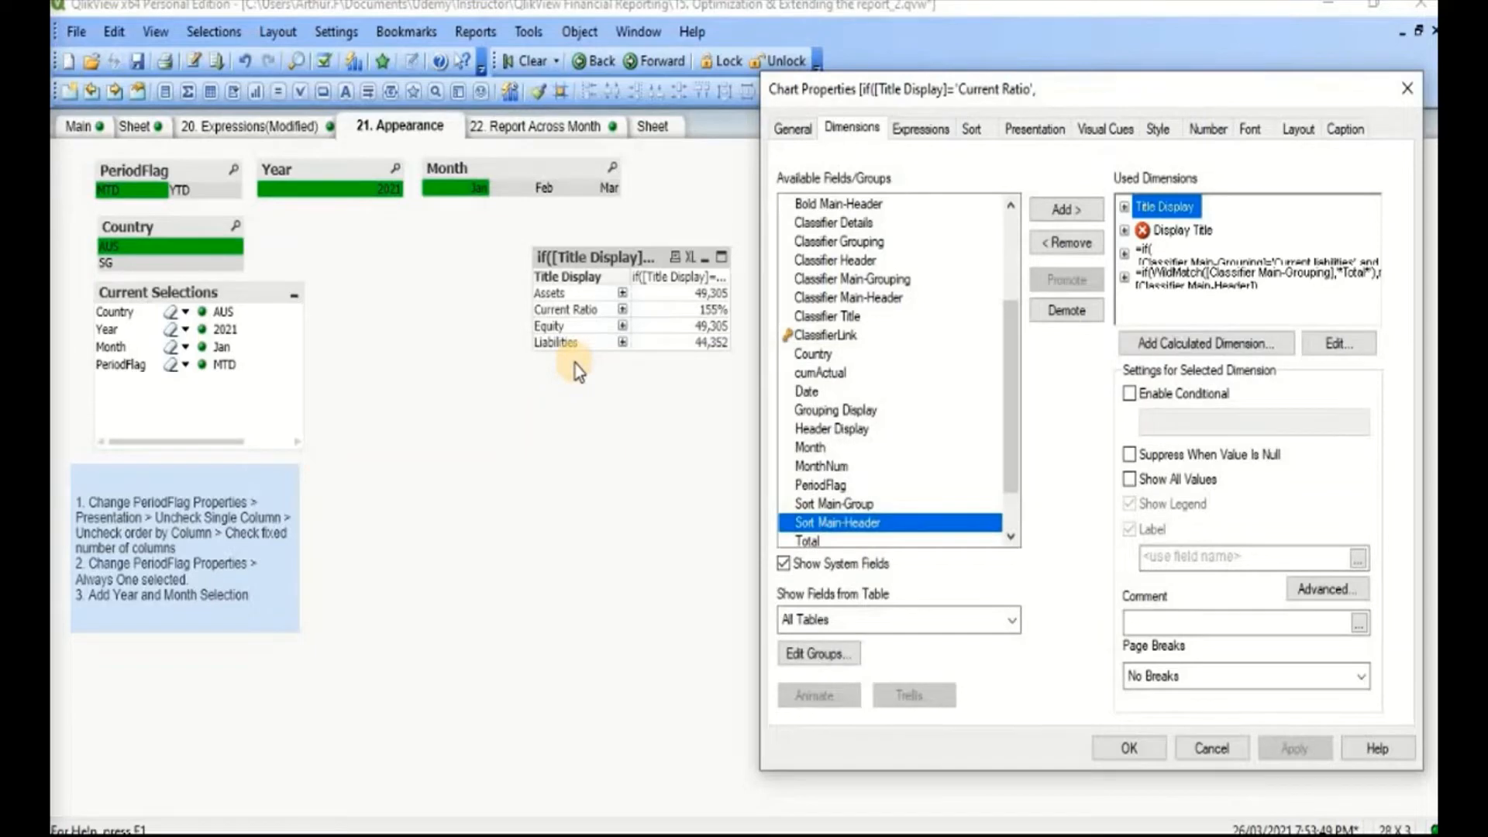
left_click(973, 135)
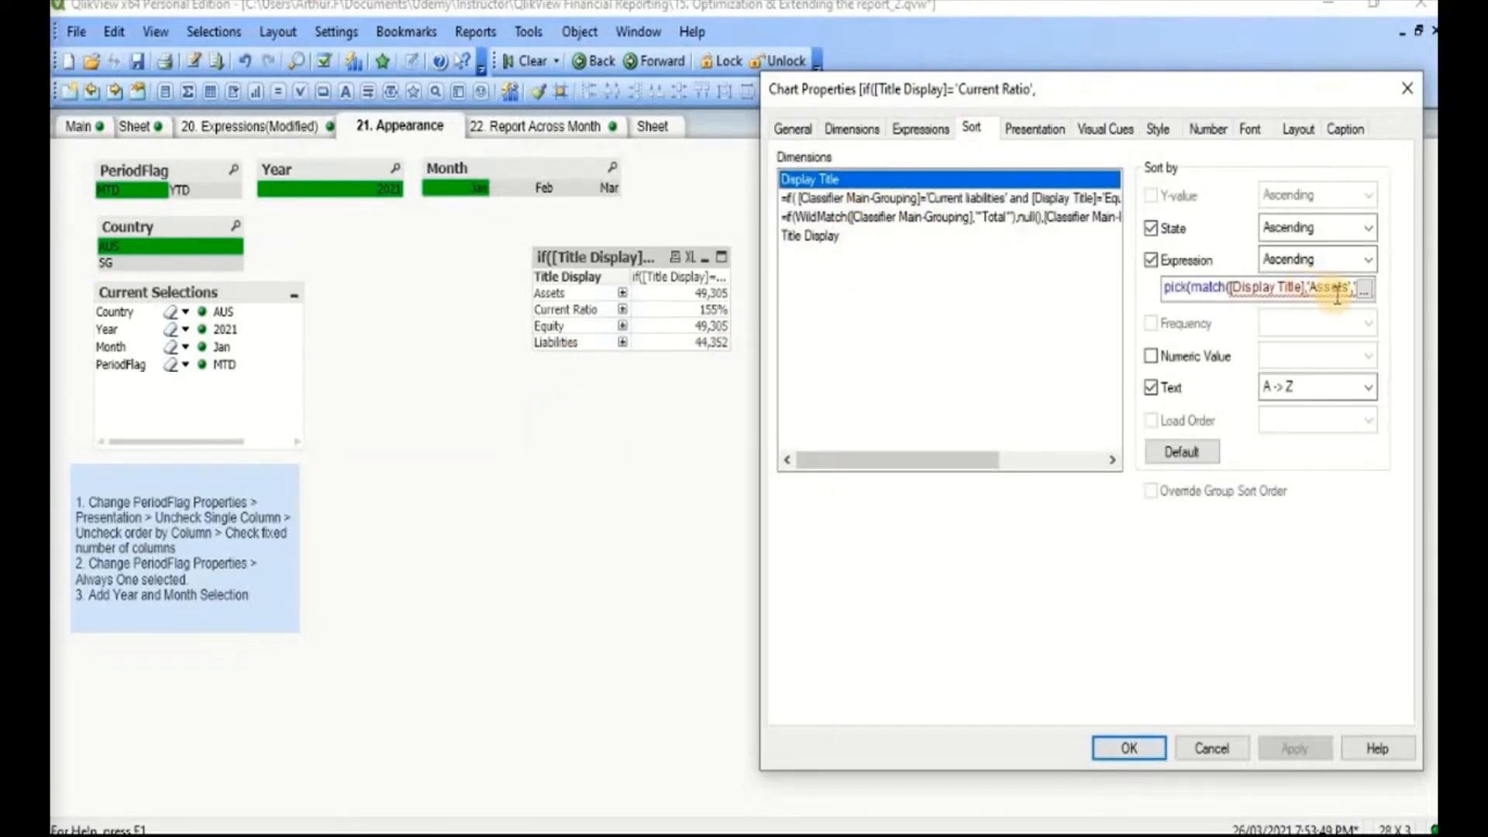
left_click(1362, 291)
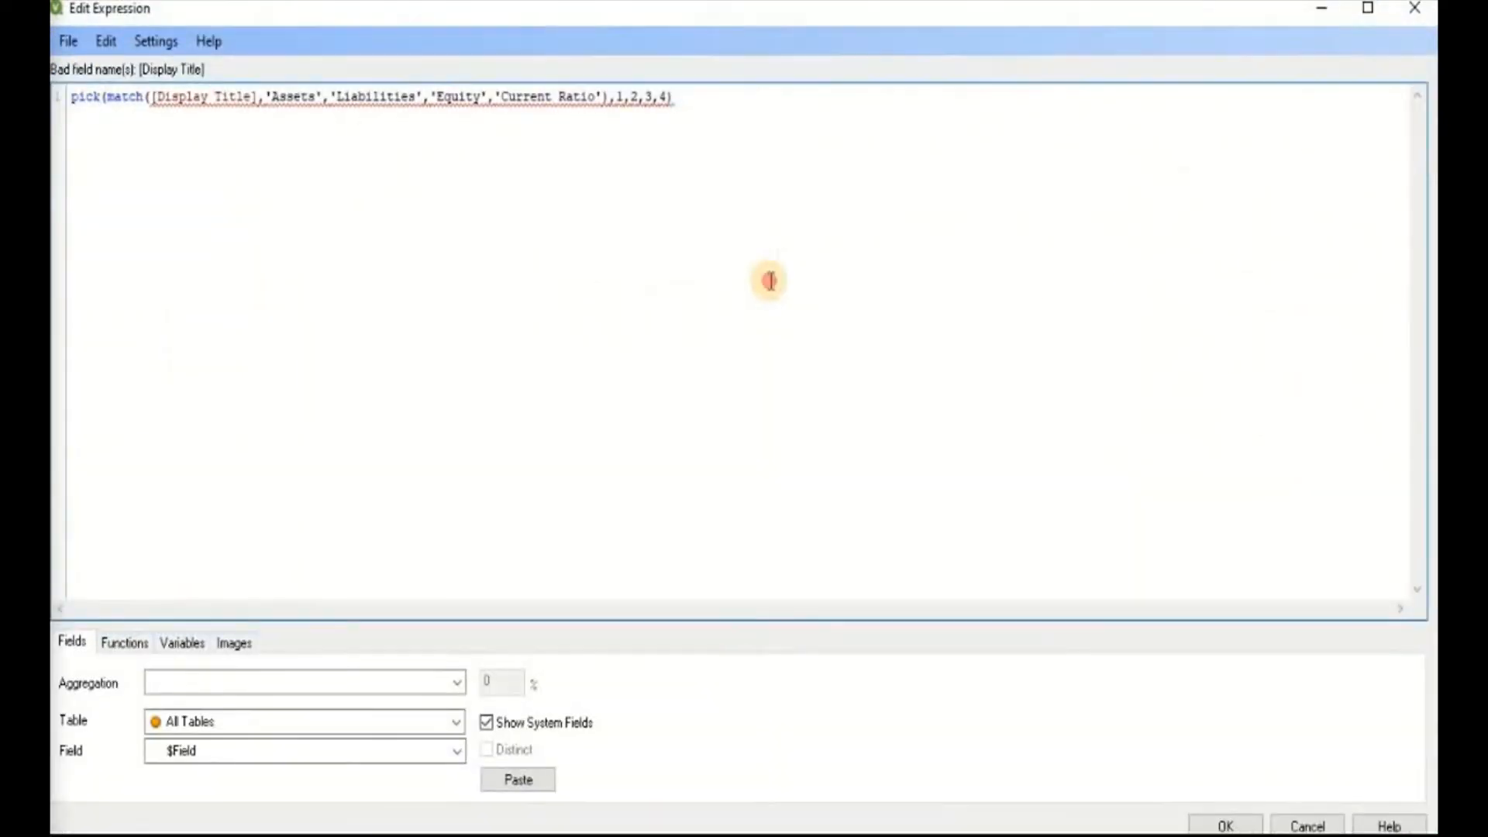
key("ctrl+a")
key("ctrl+c")
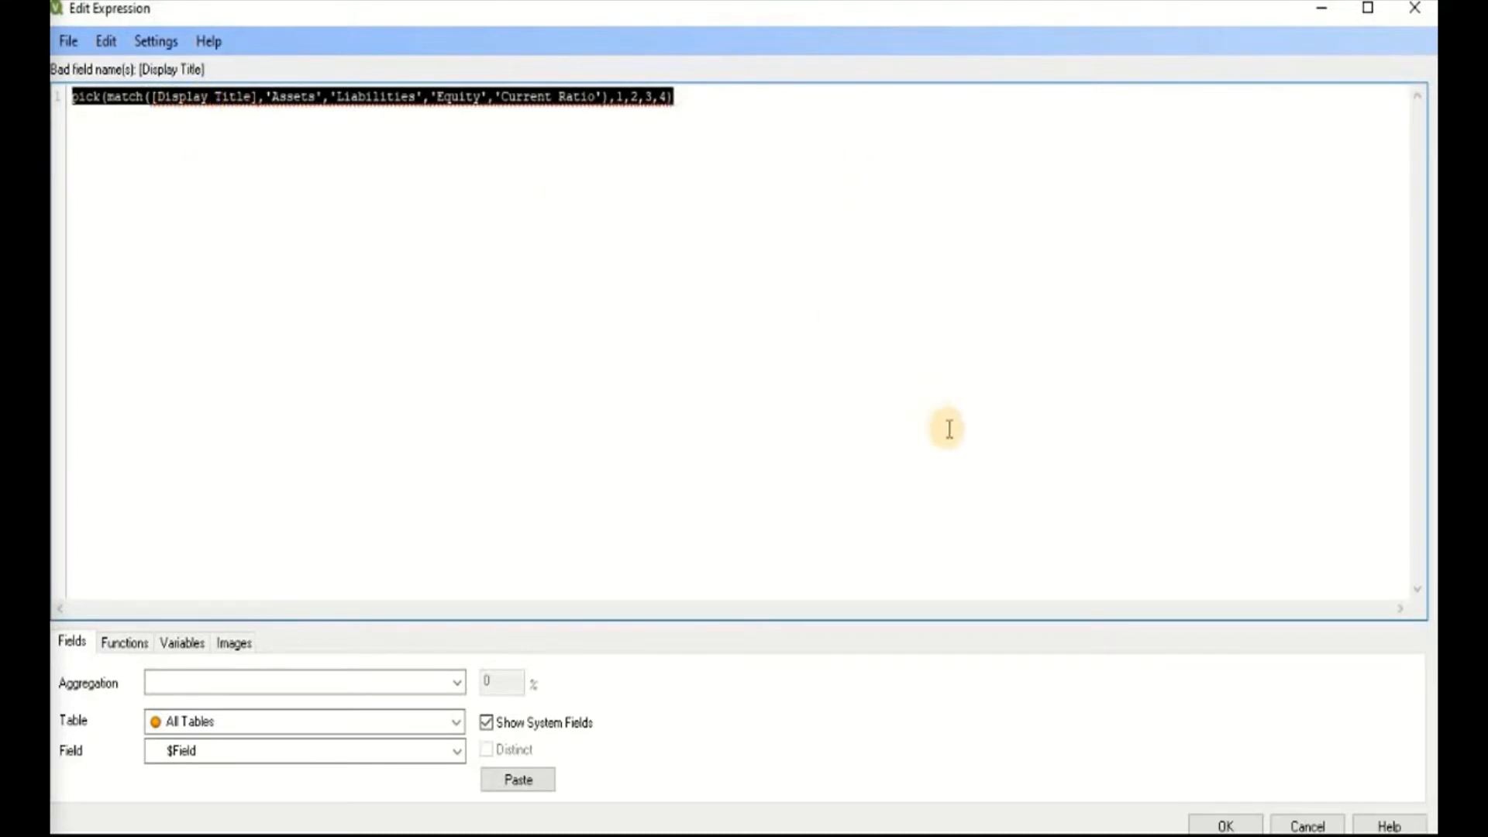
left_click(1240, 806)
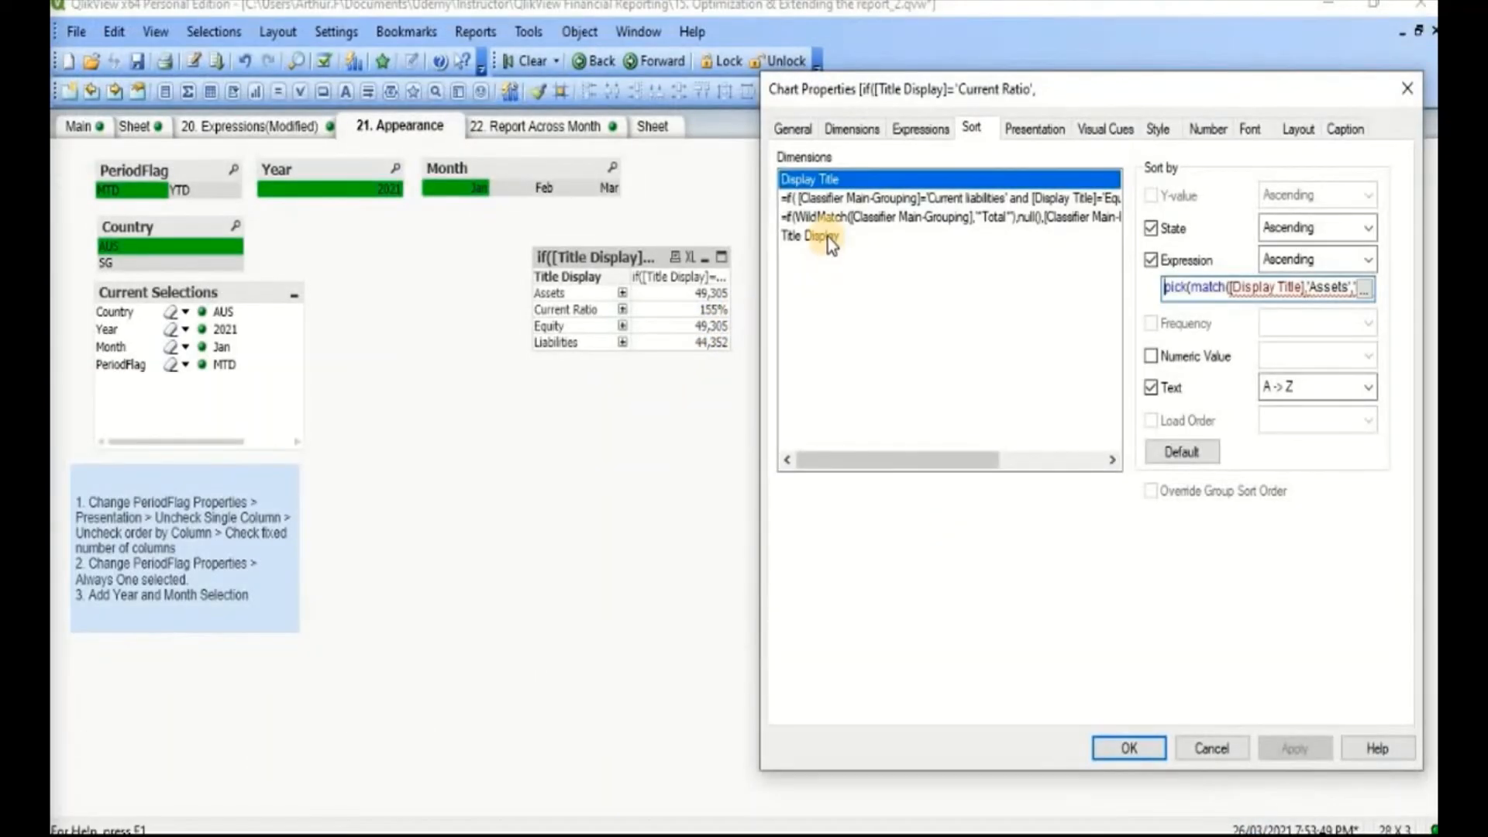
Step: Enable sorting by expression for the Title Display dimension and paste the copied pick(match()) expression into it
left_click(827, 237)
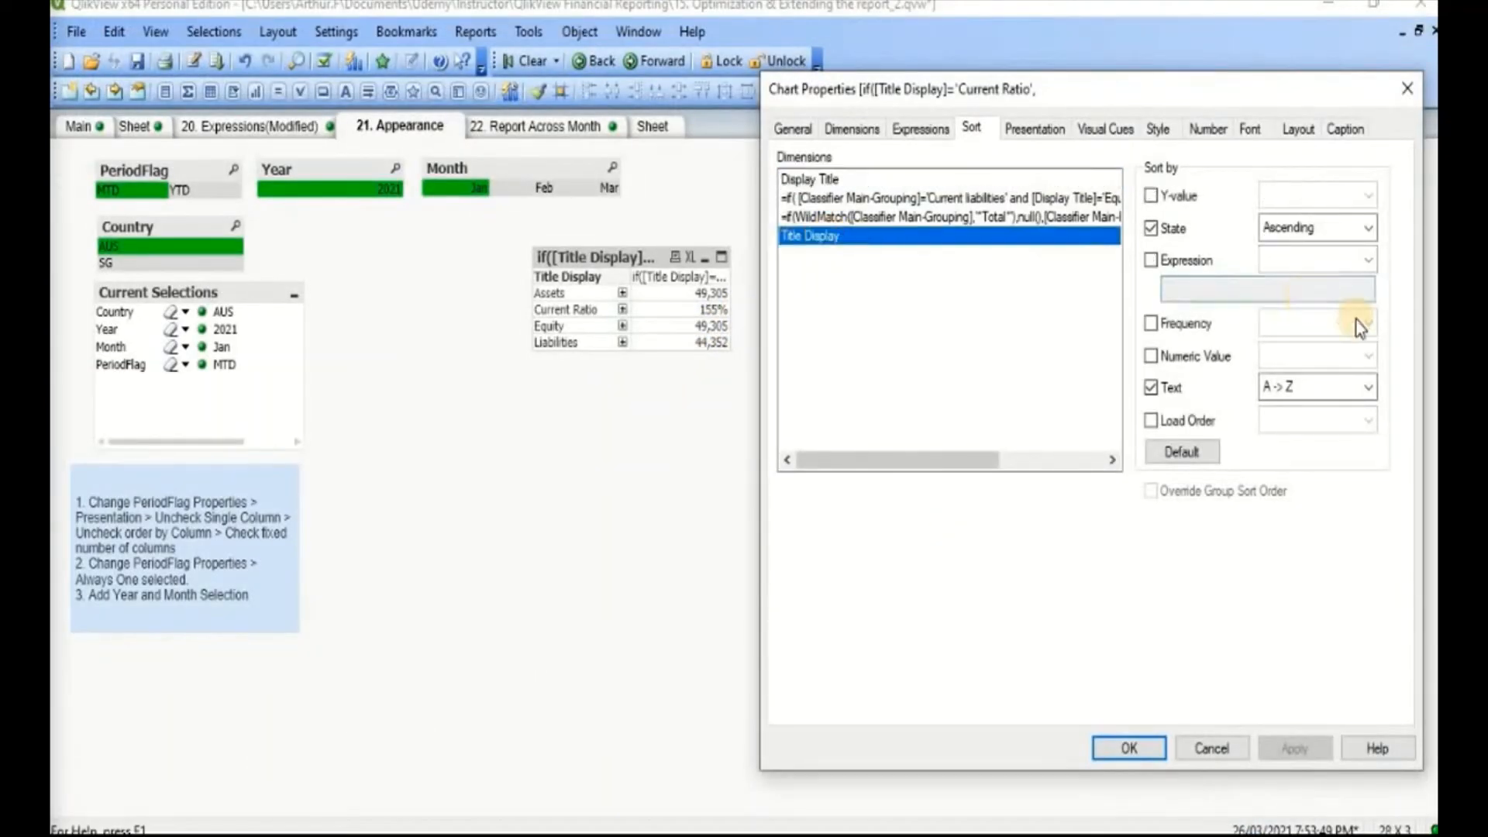
left_click(1196, 266)
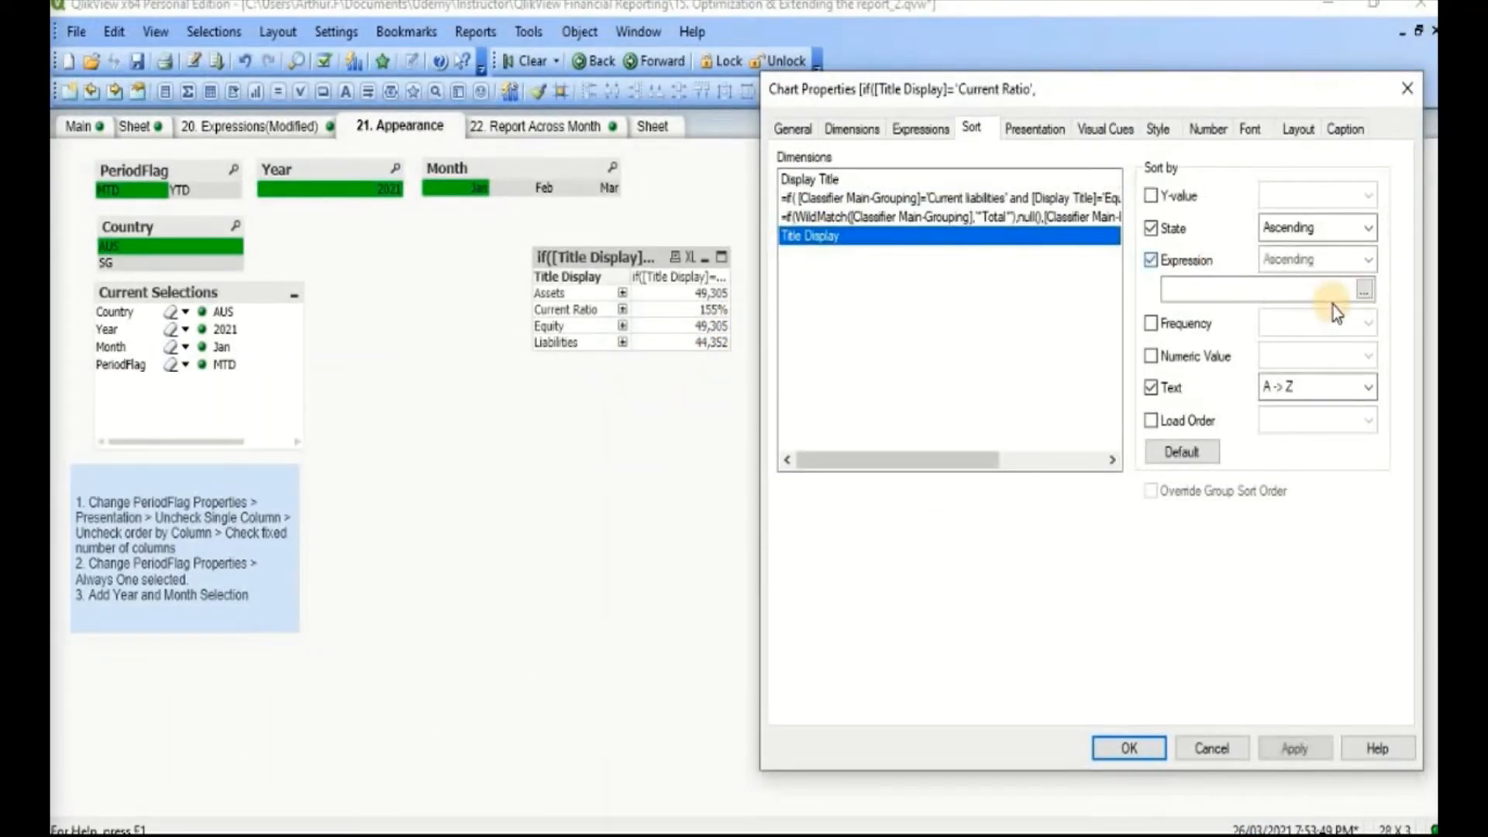
left_click(1366, 296)
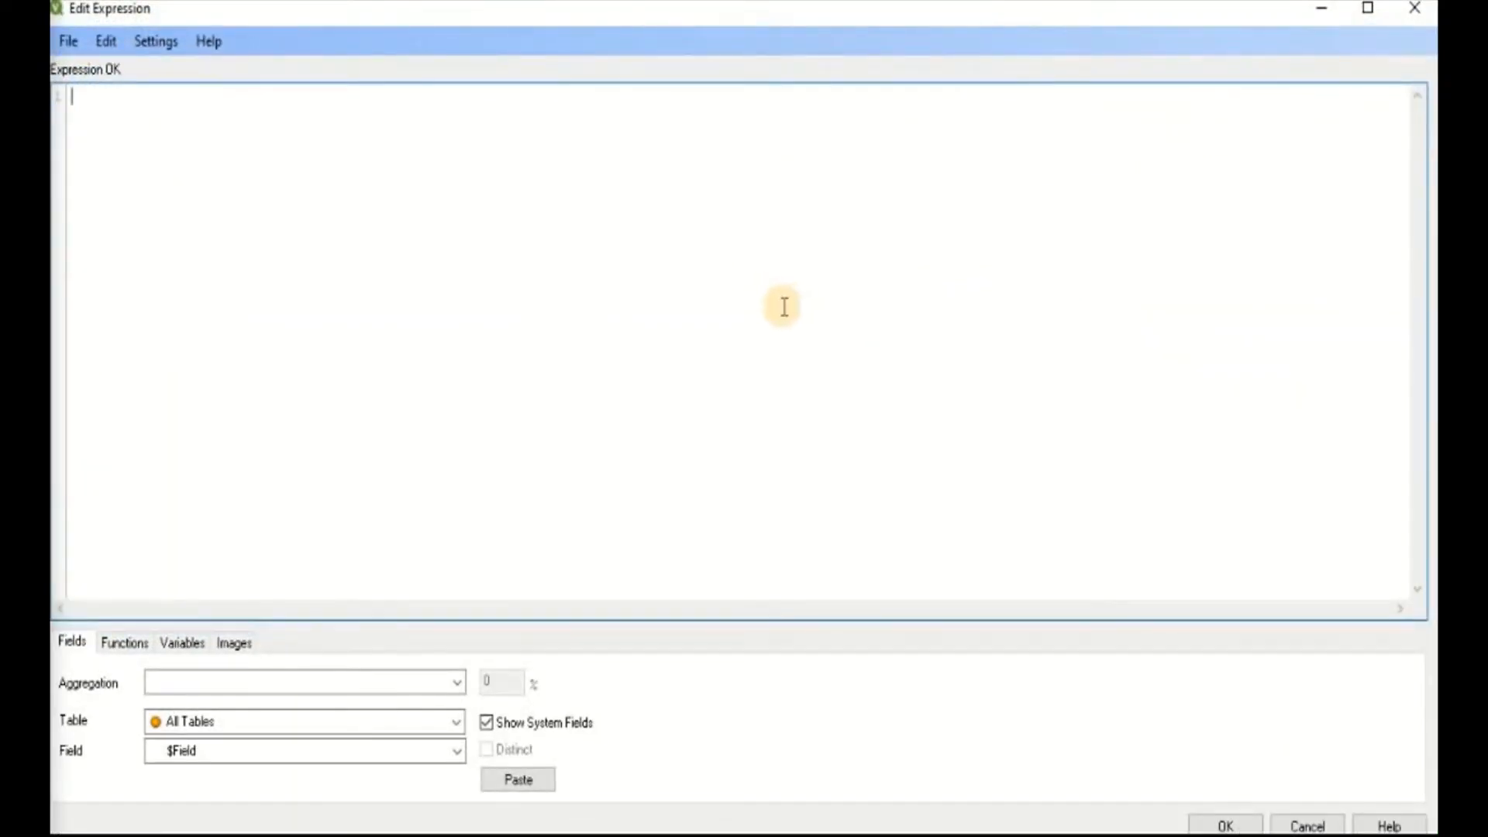
key("ctrl+v")
Step: Replace [Display Title] with [Title Display] in the pasted sort expression and apply the new sort order
left_click(255, 98)
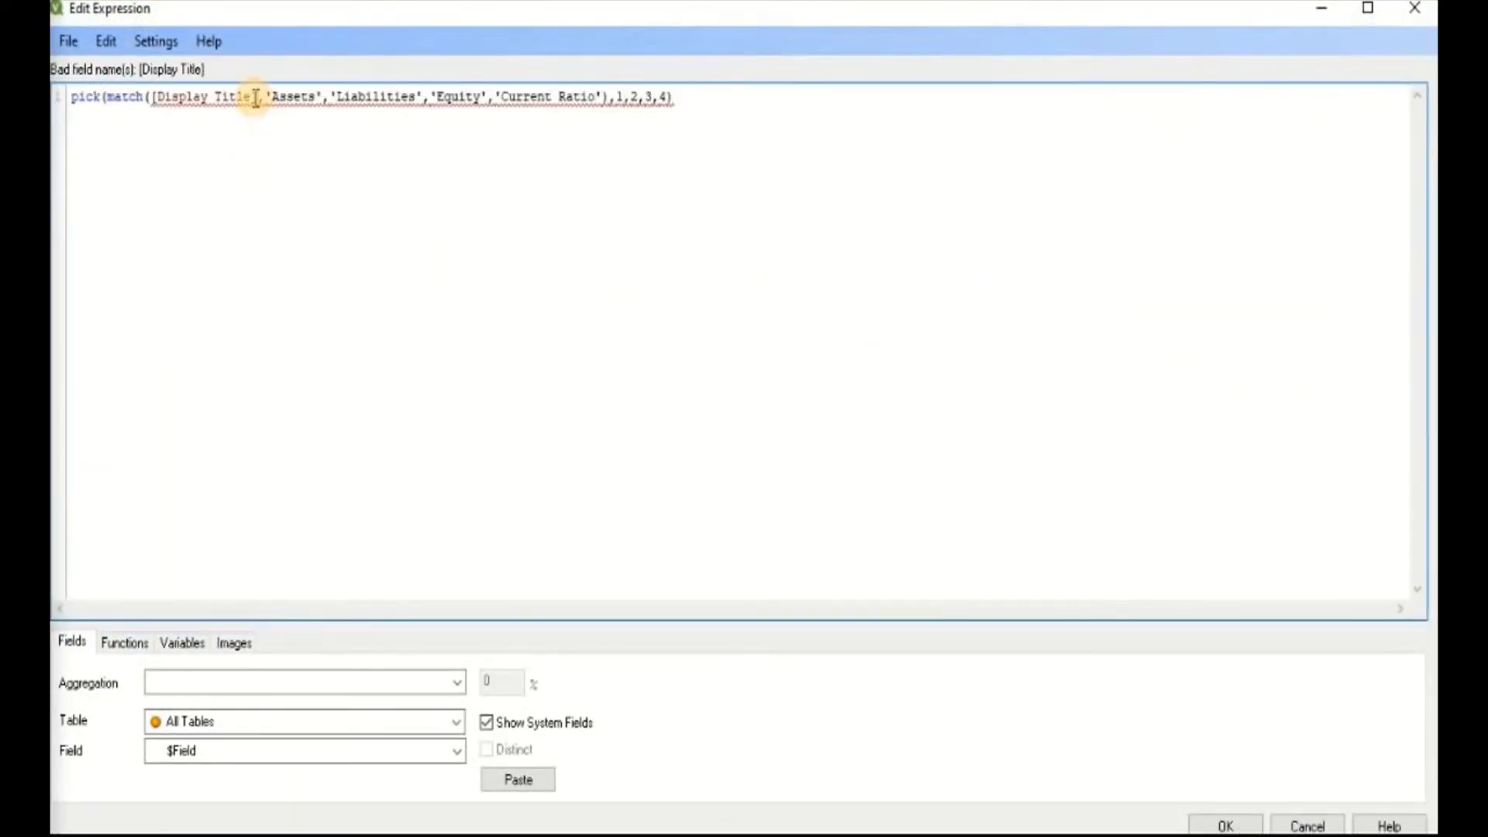
key("shift+Left")
key("shift+Left")
key("shift+Left")
key("shift+Left")
key("shift+Left")
key("shift+Left")
key("shift+Left")
key("shift+Left")
key("shift+Left")
key("shift+Left")
key("shift+Left")
key("shift+Left")
key("shift+Left")
key("shift+Left")
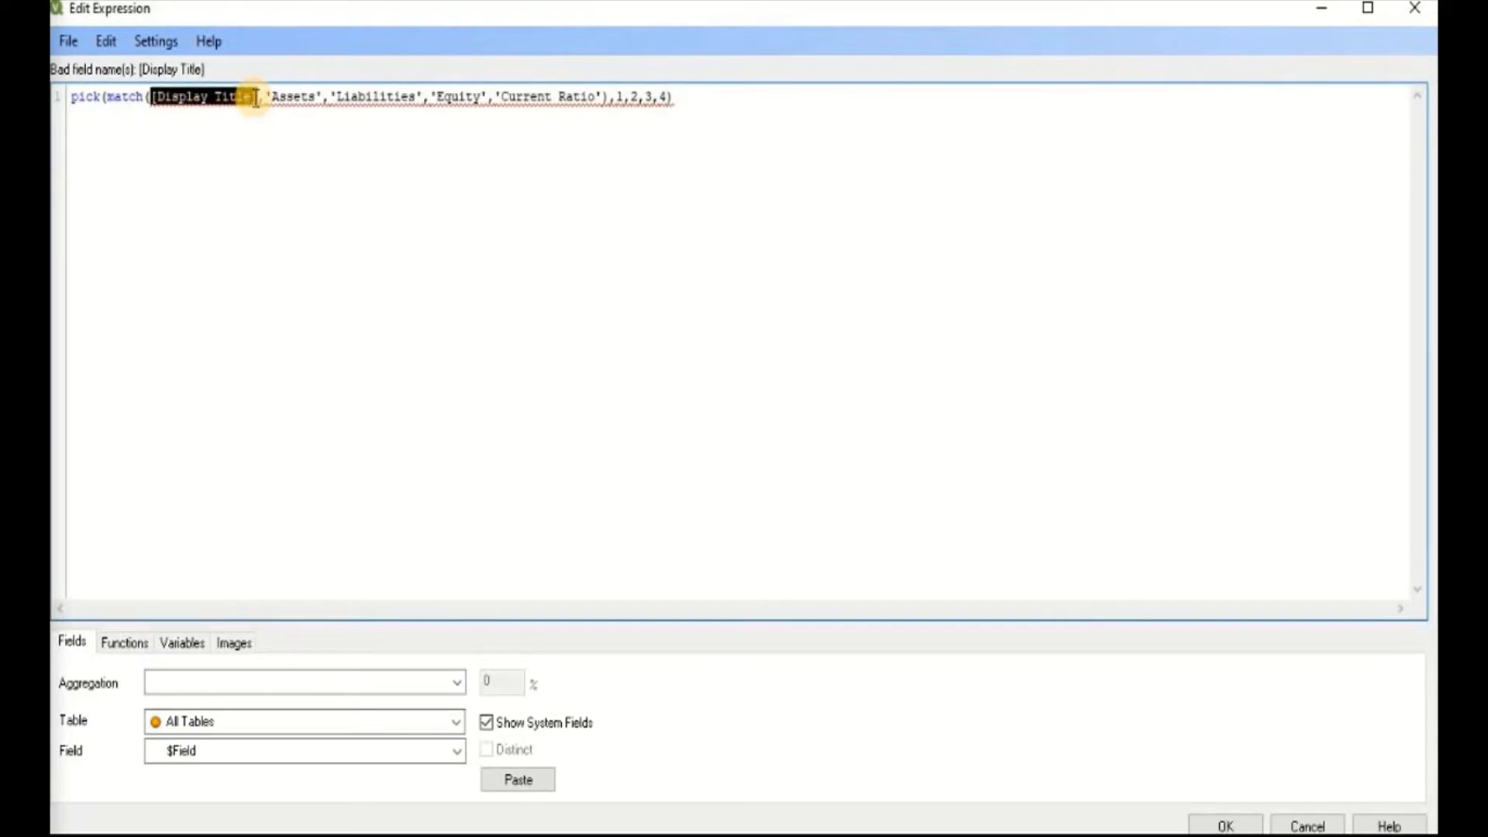
type("titlk")
key("BackSpace")
type("e")
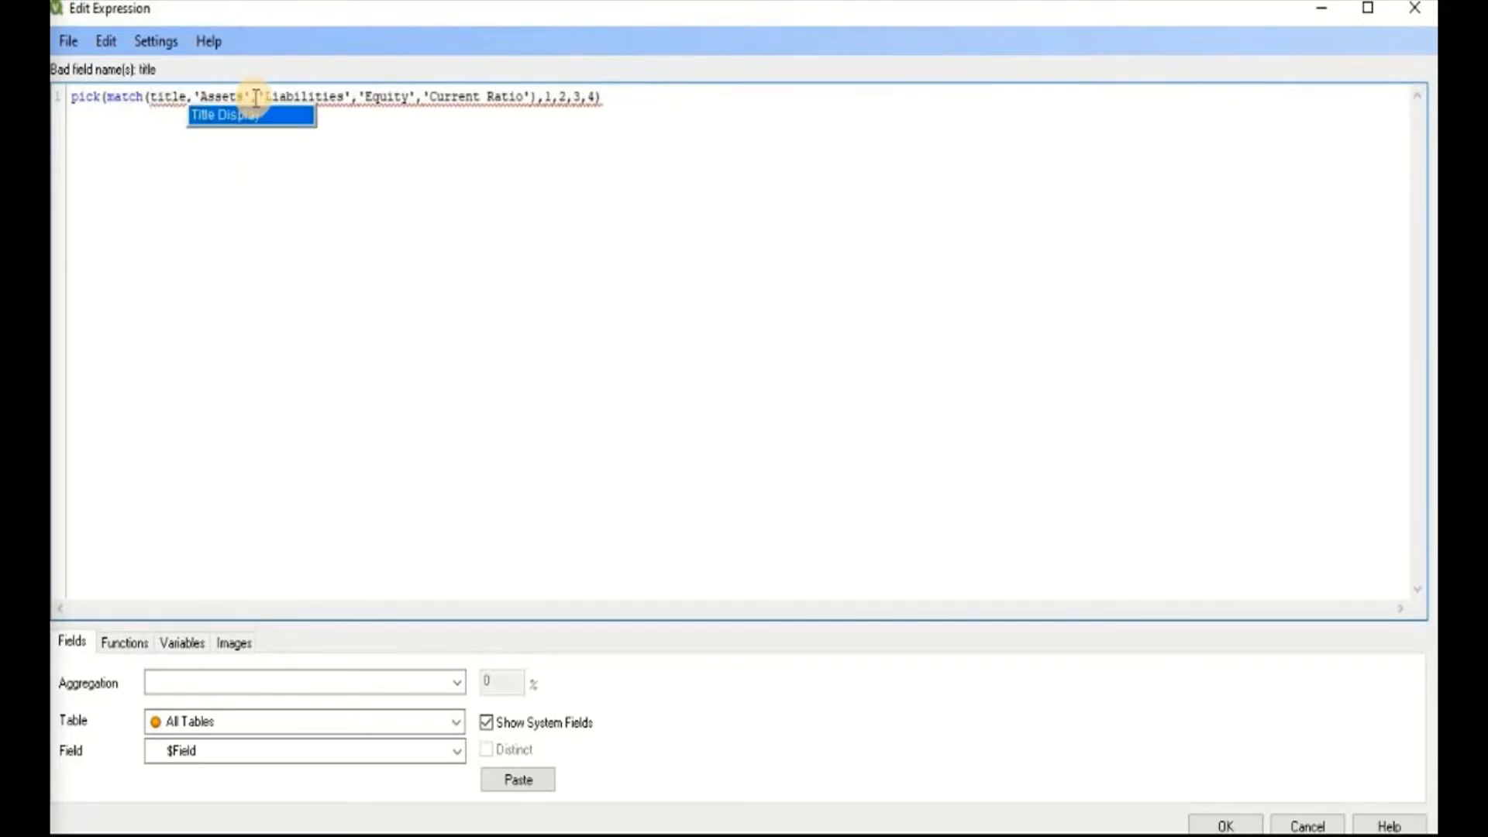
key("Return")
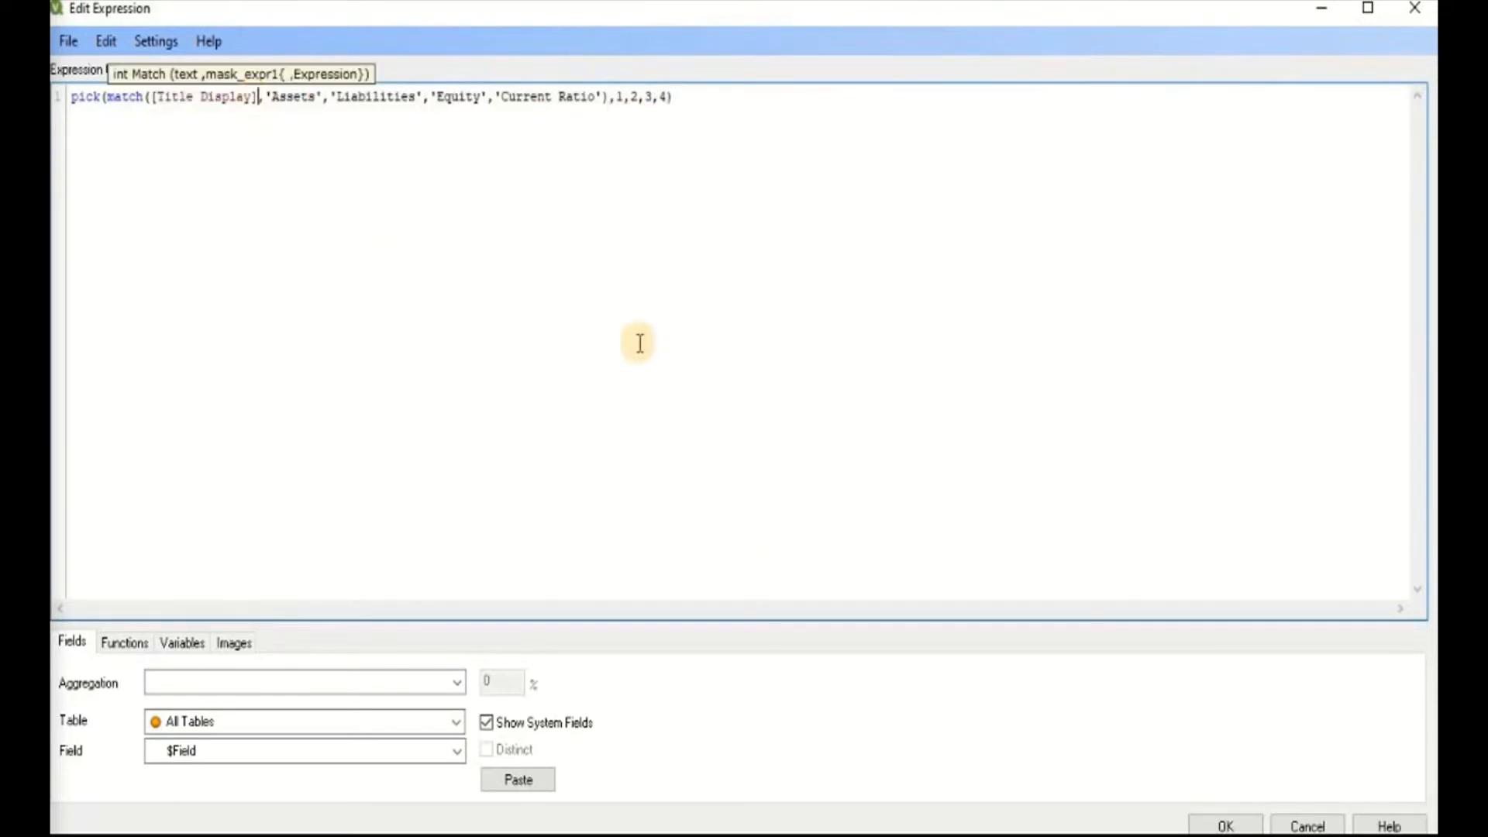
left_click(1228, 828)
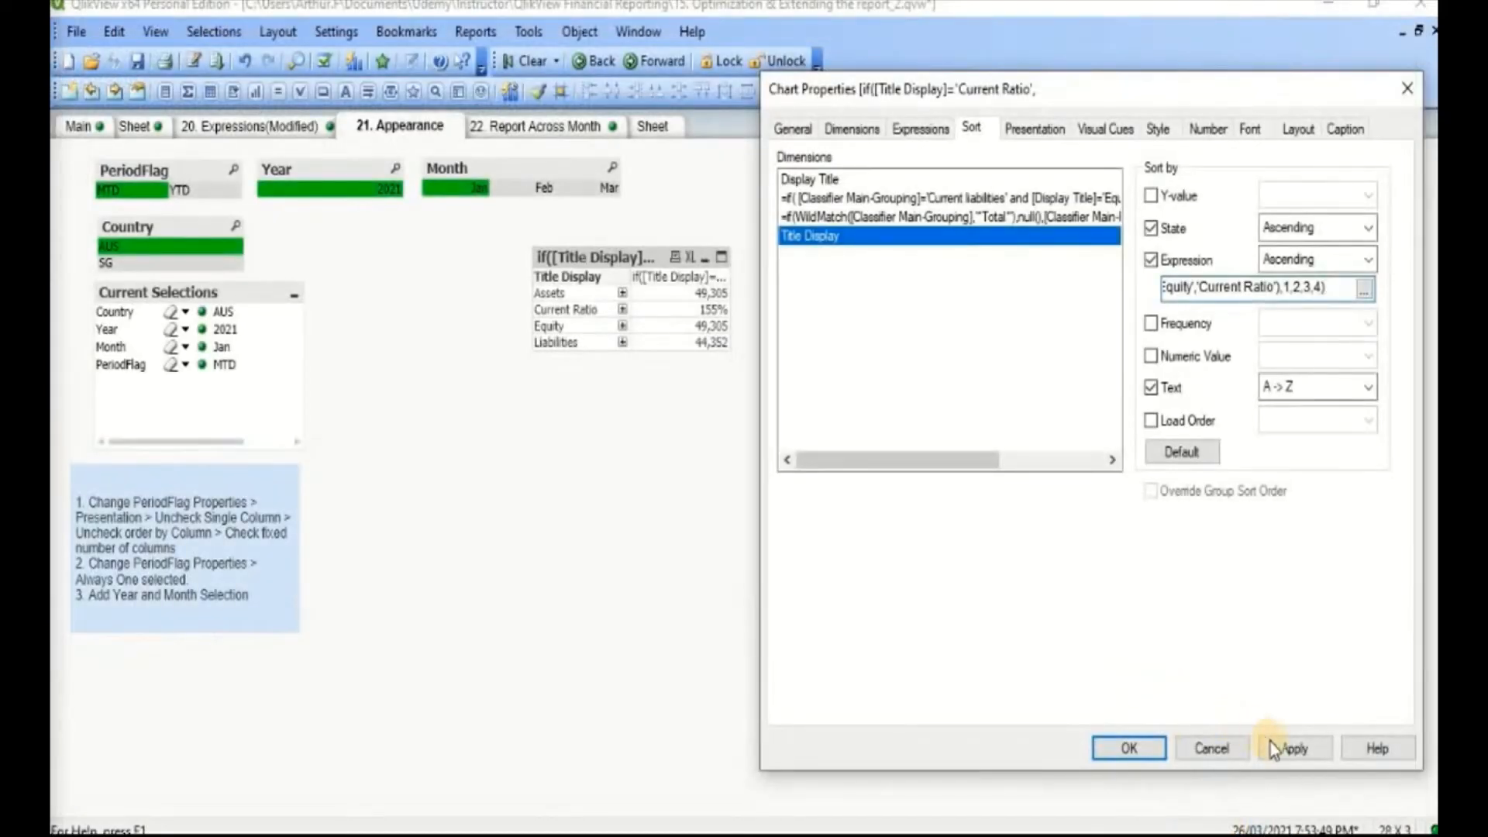
left_click(1276, 745)
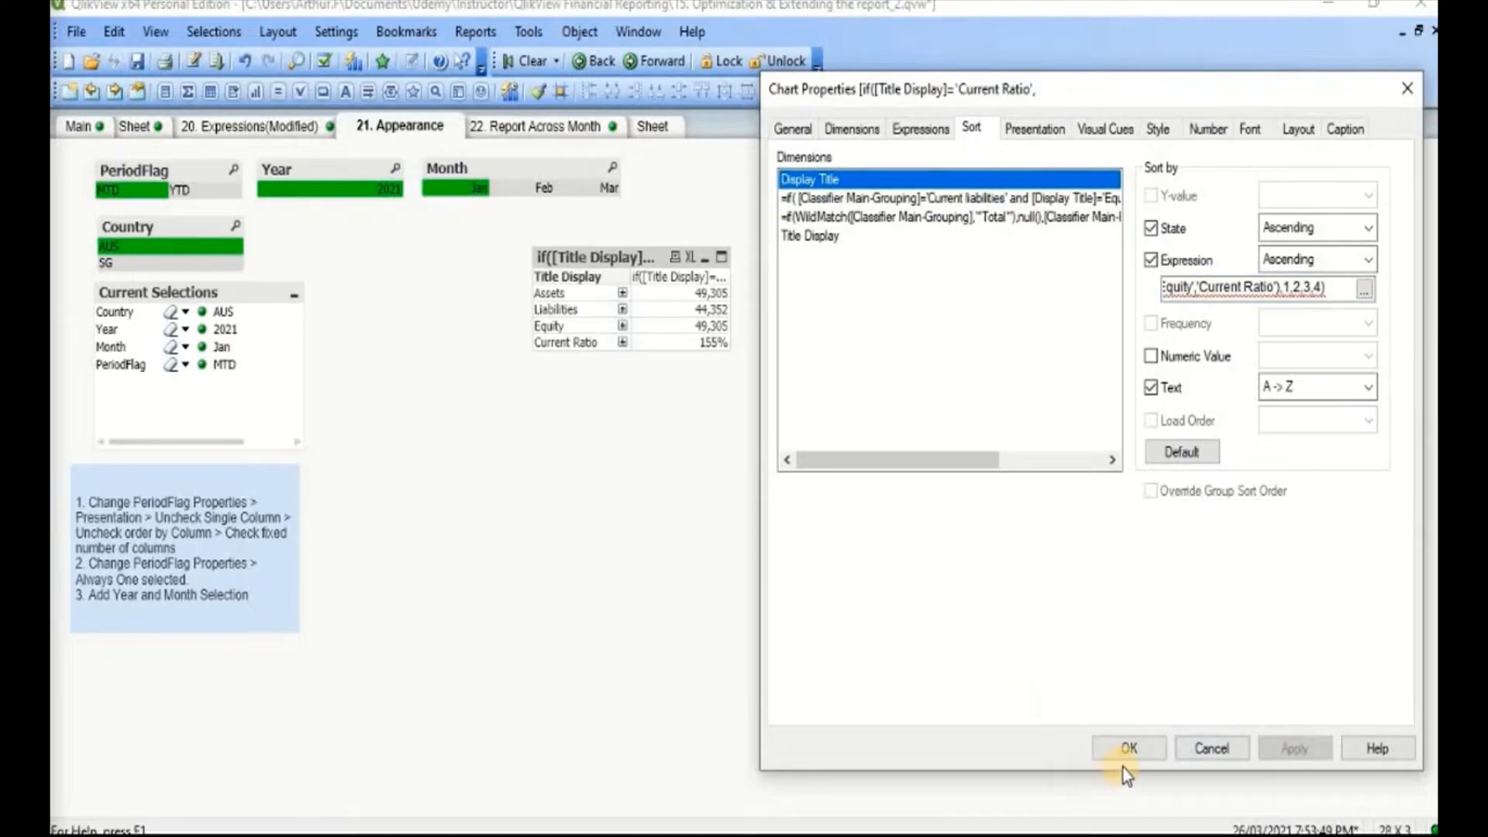
Step: Accept the chart properties and expand all rows under the Title Display column of the table
left_click(1128, 748)
right_click(561, 325)
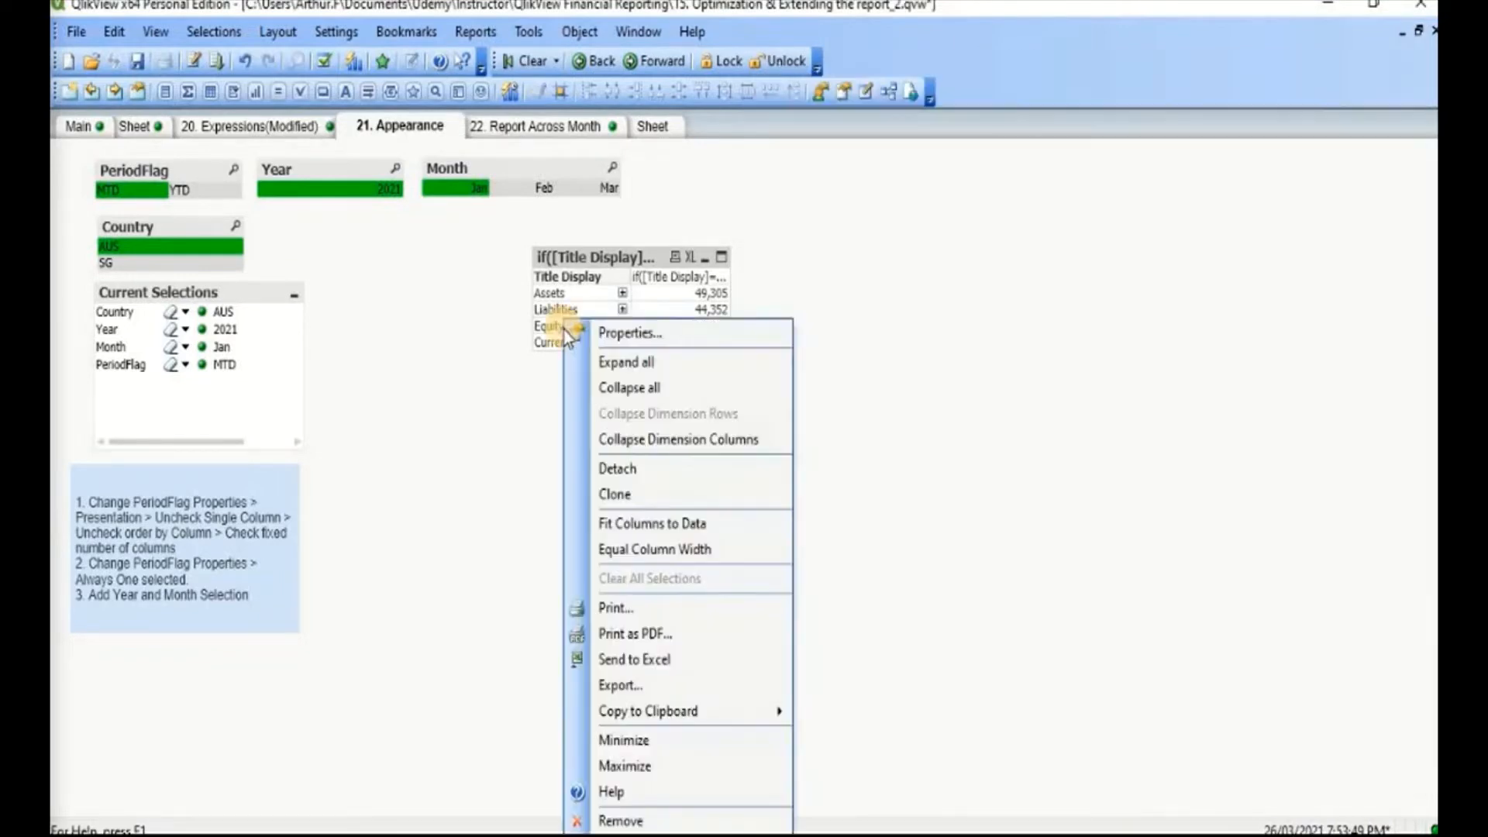
left_click(598, 371)
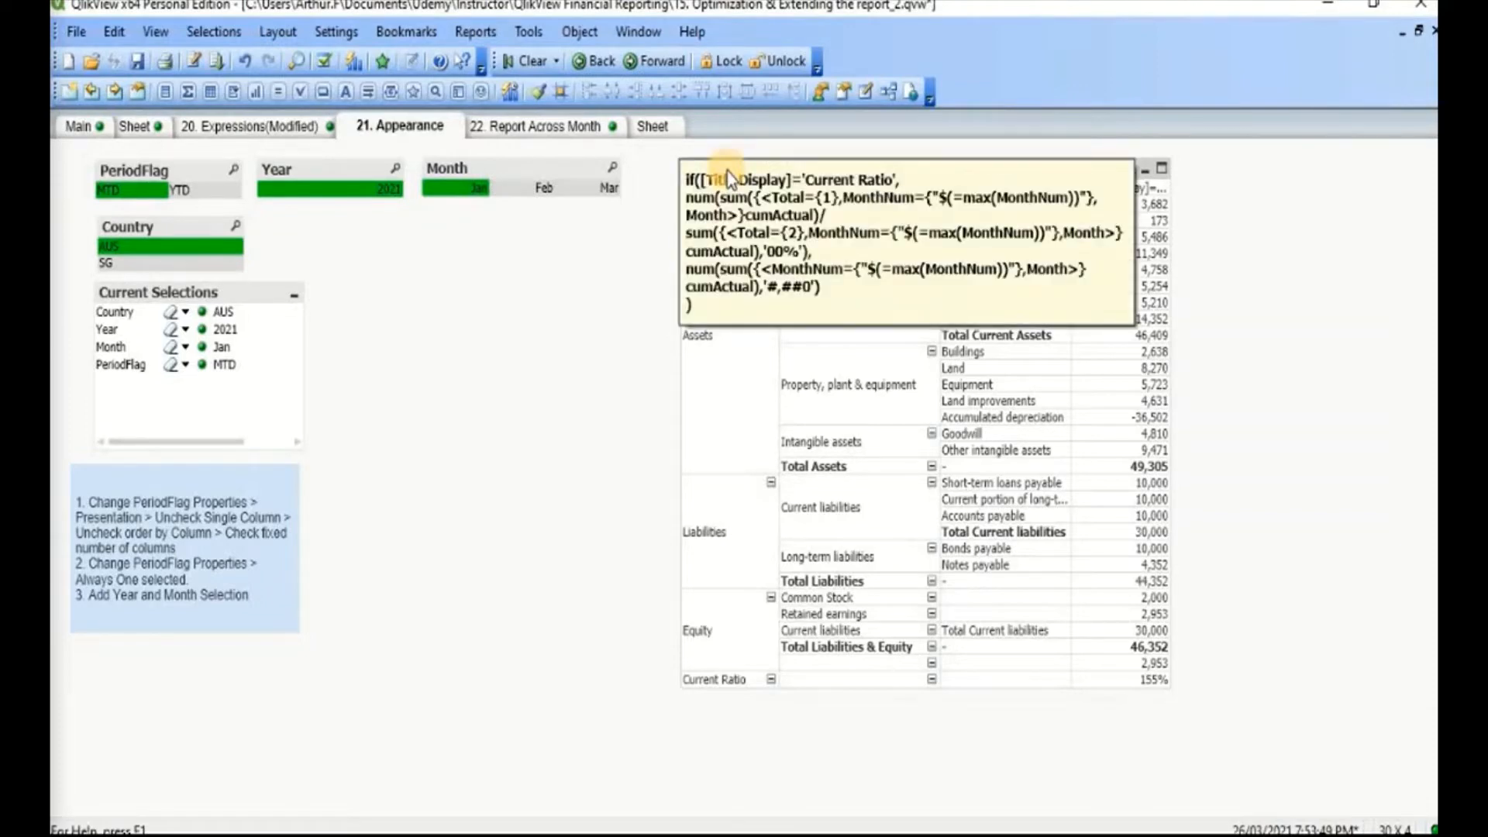
Step: Open the pivot table's window title in the expression editor and start the expression with =PeriodFlag
right_click(727, 170)
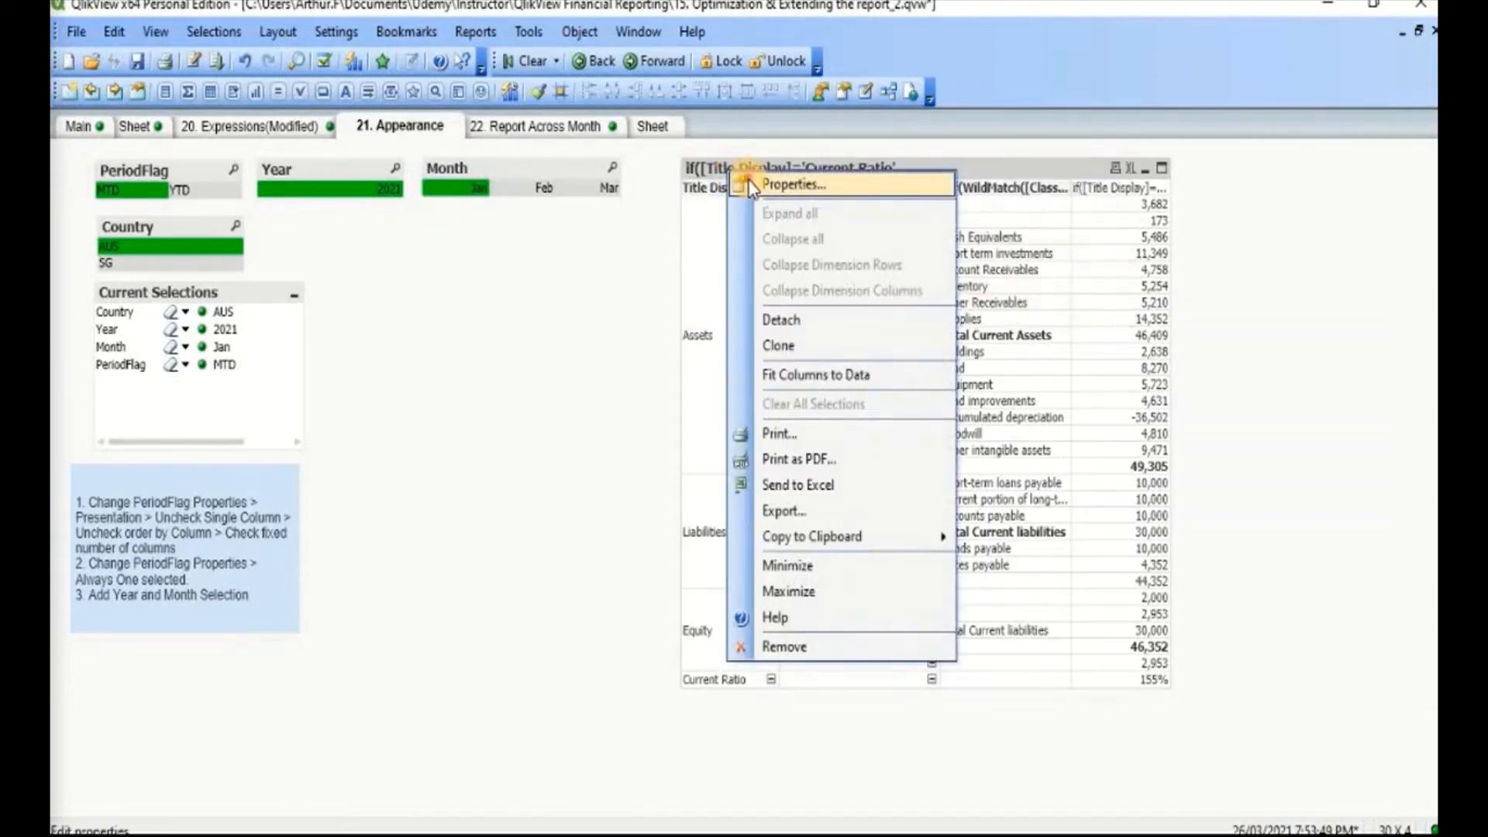
left_click(738, 188)
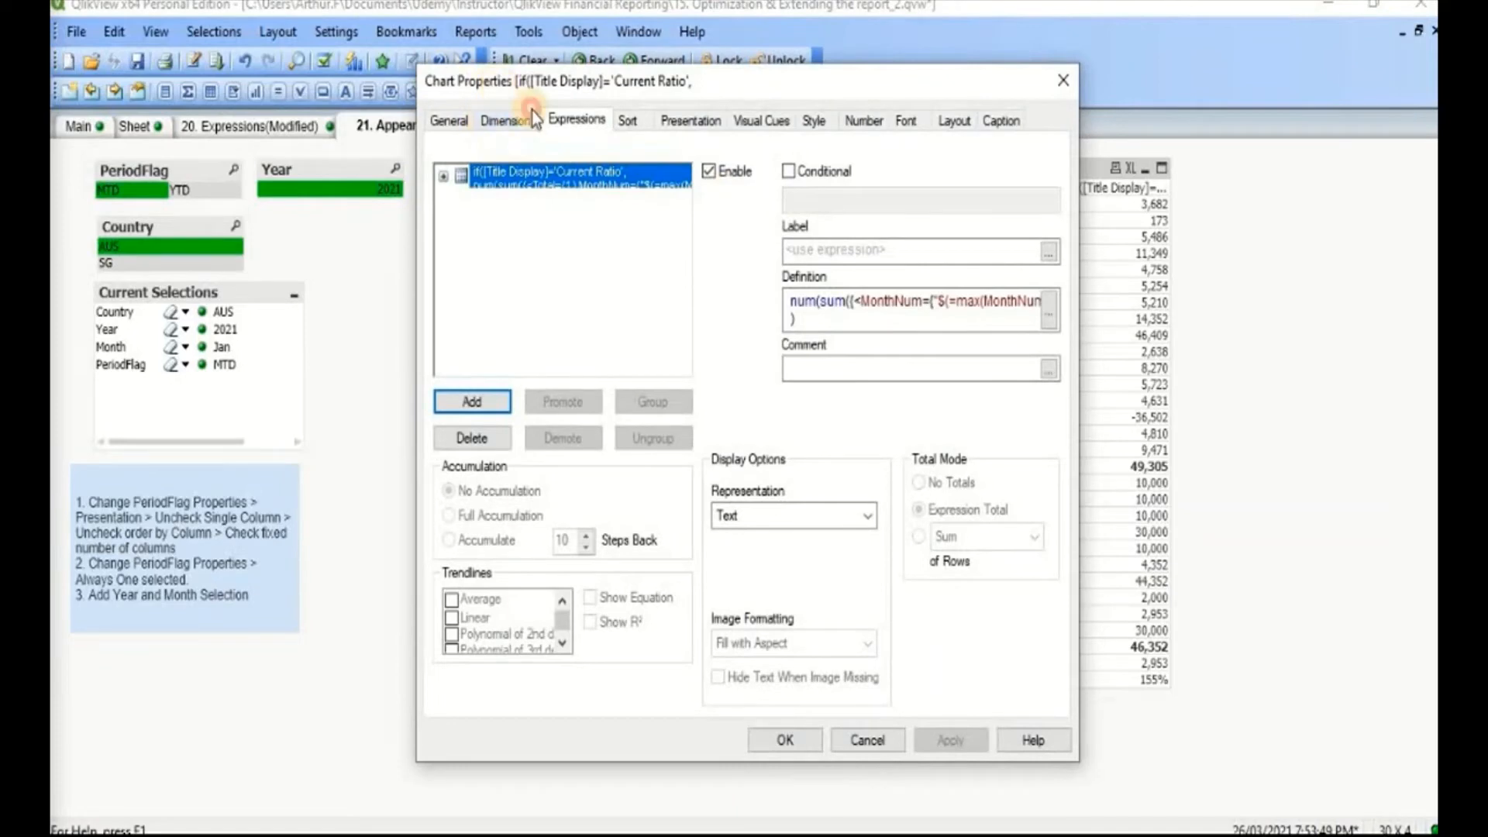
left_click_drag(534, 77, 591, 142)
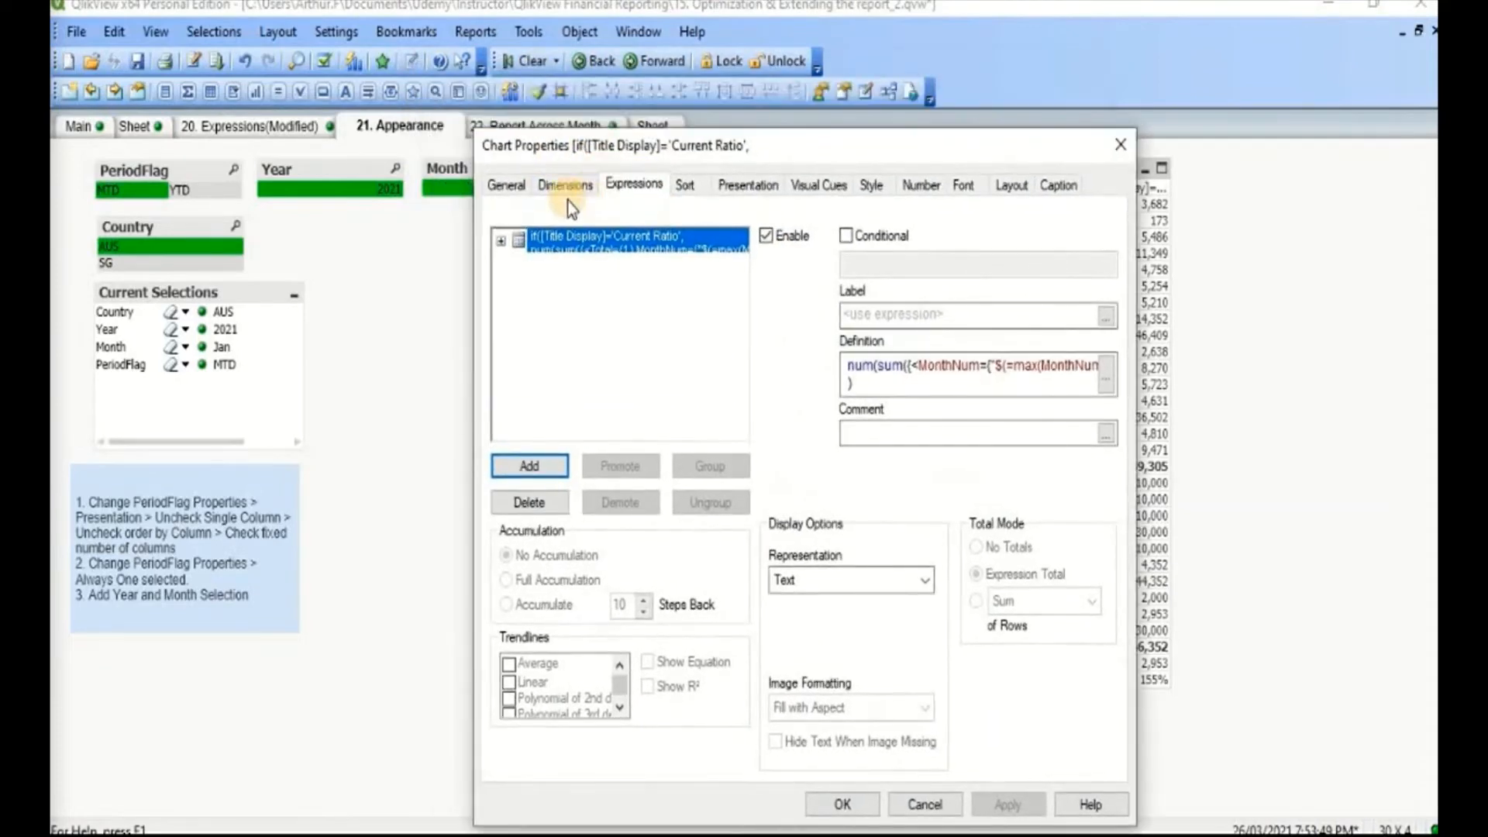
left_click(511, 189)
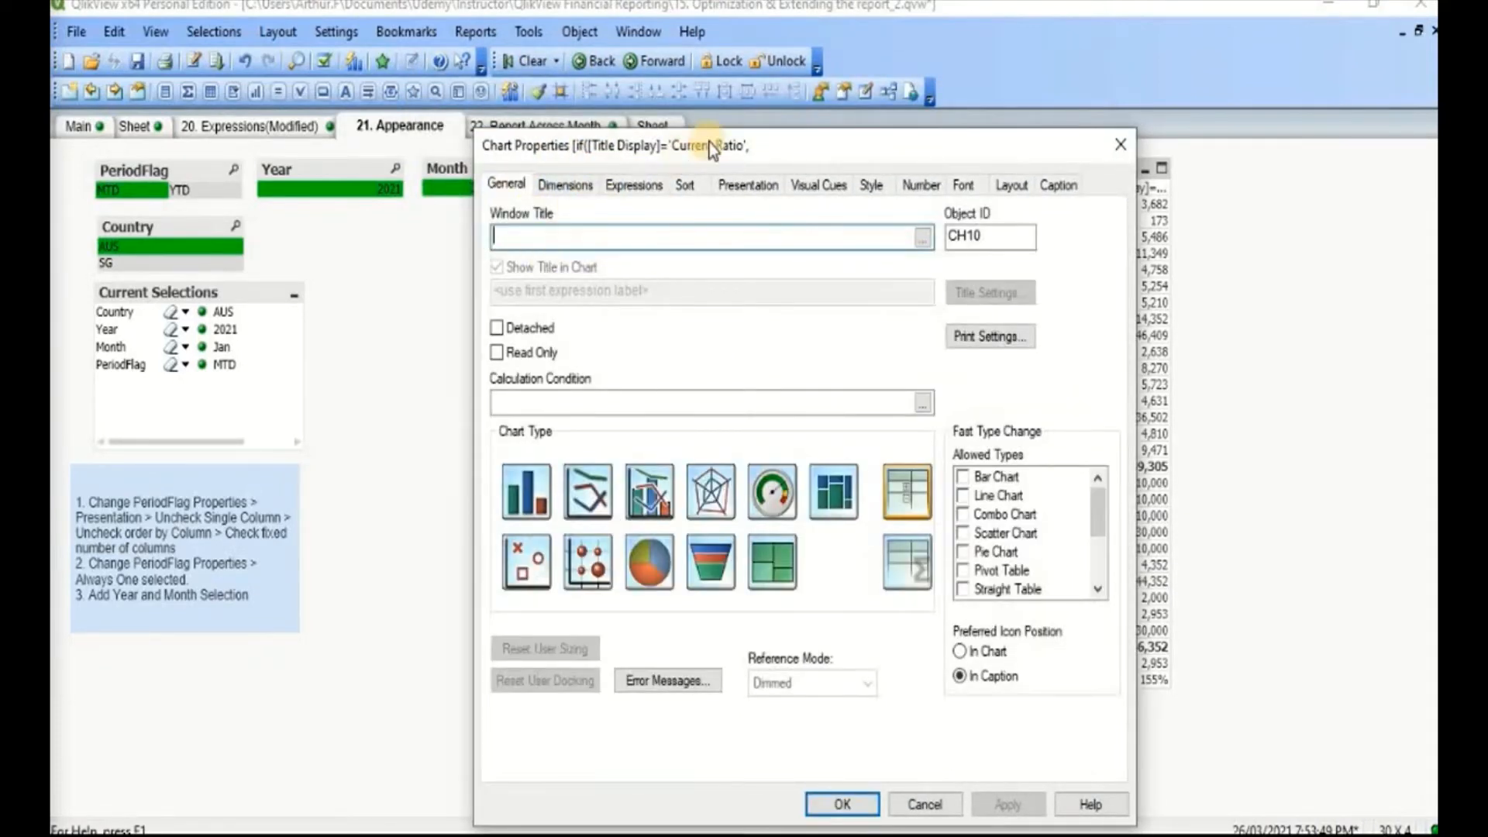
left_click_drag(711, 145, 689, 279)
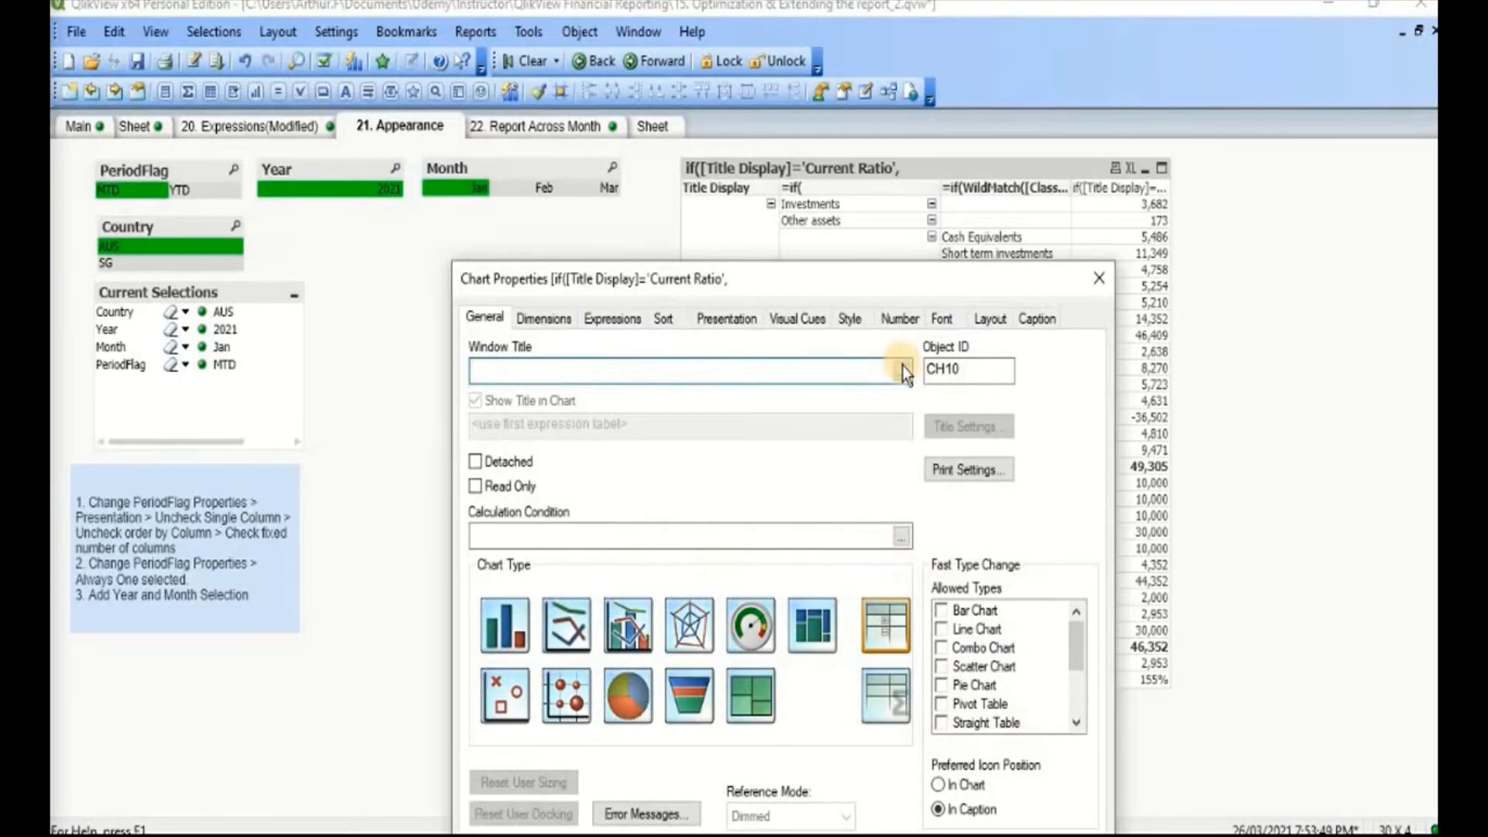
left_click(900, 369)
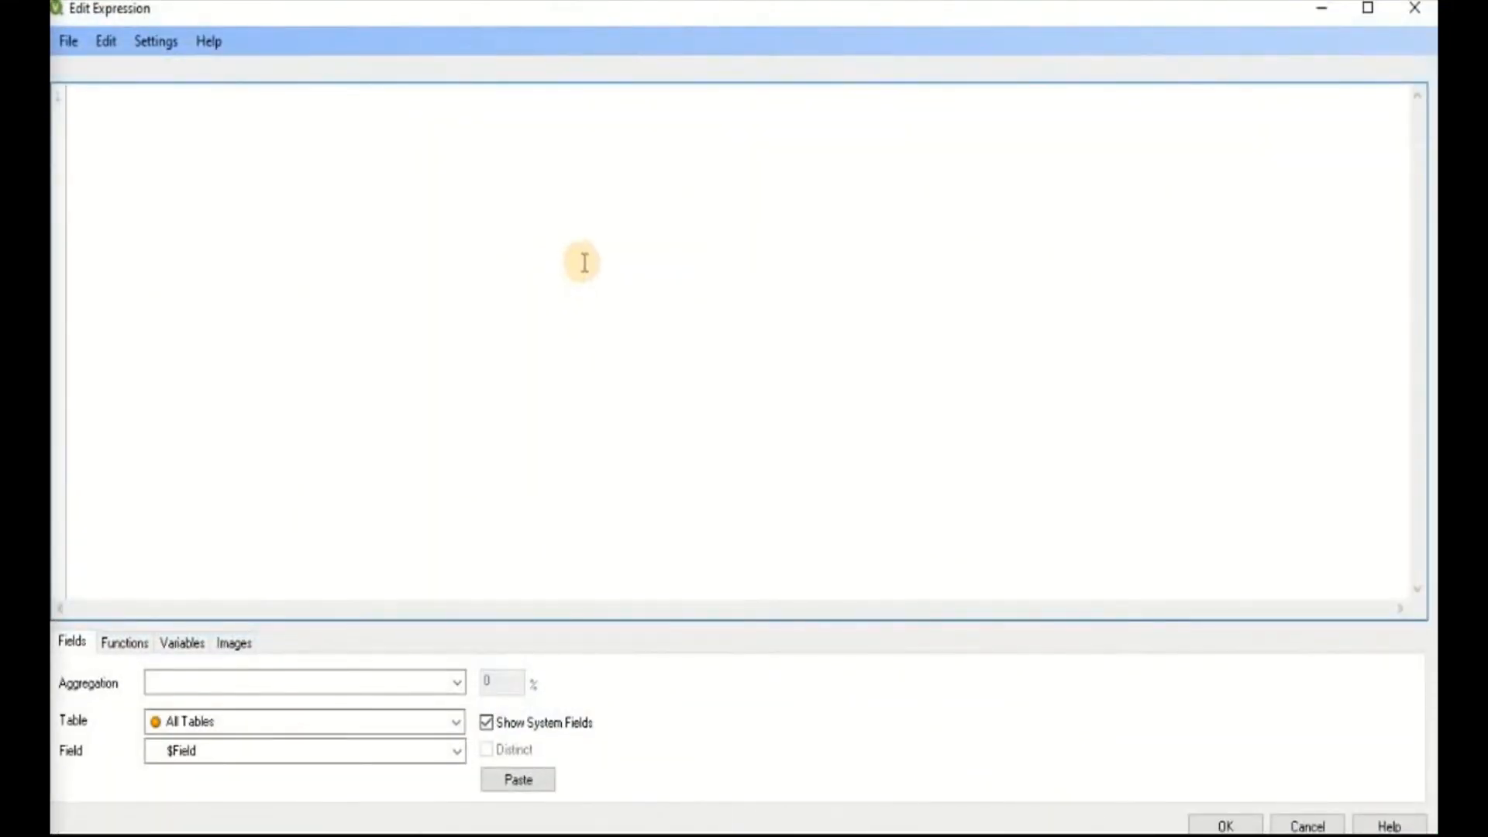
left_click_drag(434, 16, 751, 423)
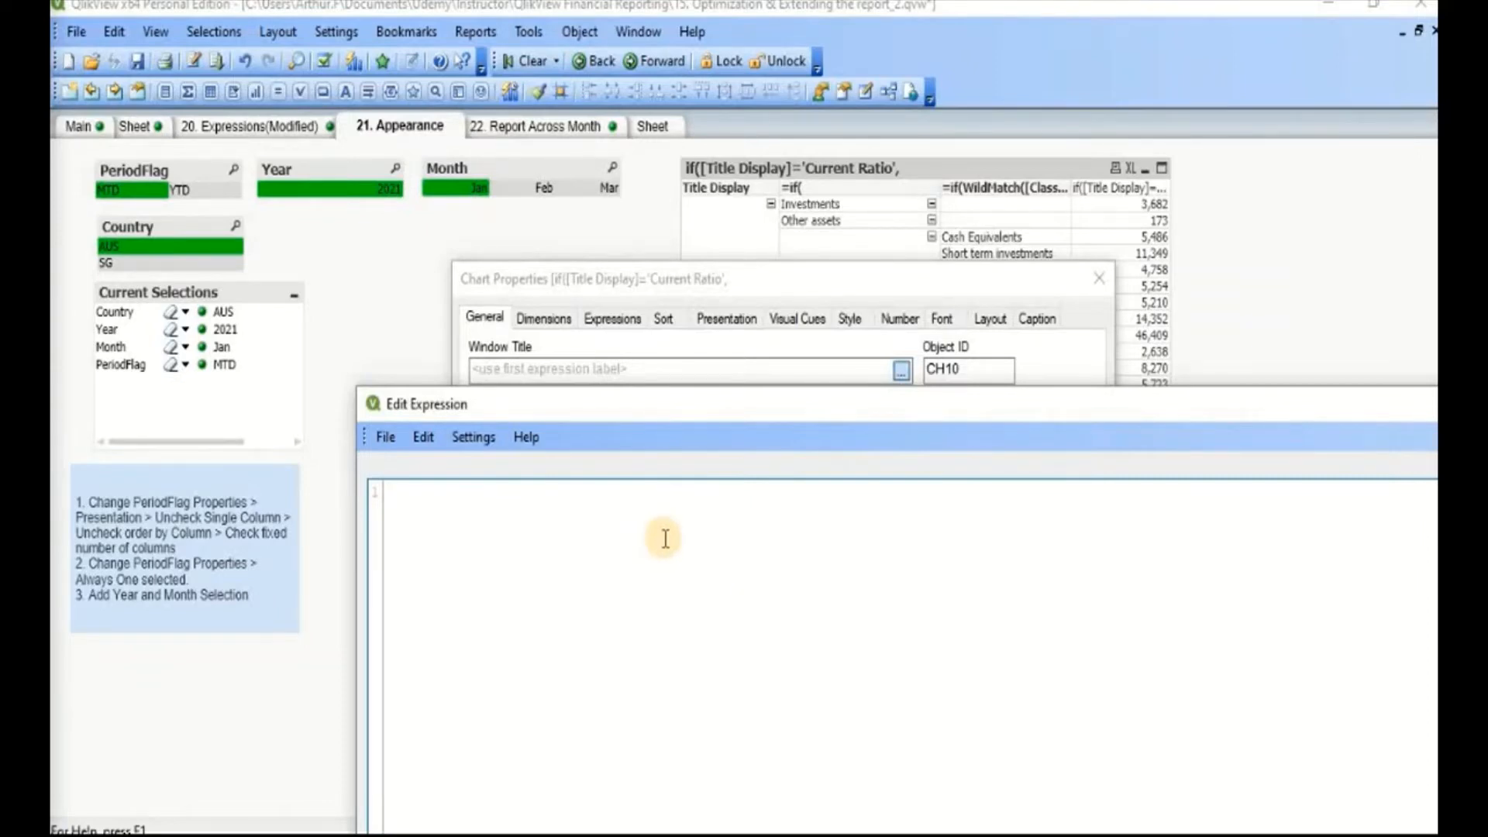
type("=''")
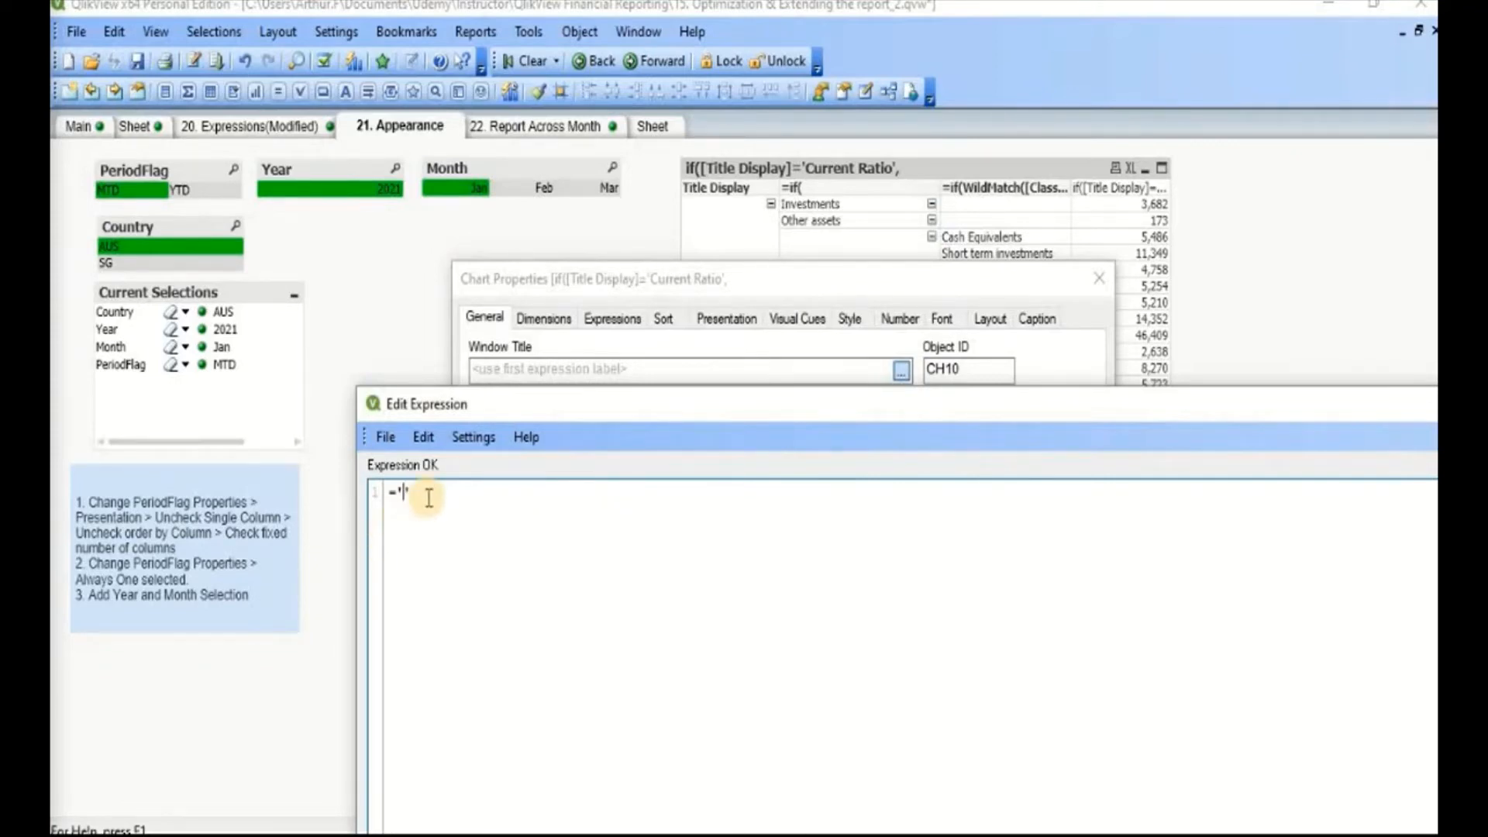
key("BackSpace")
key("BackSpace")
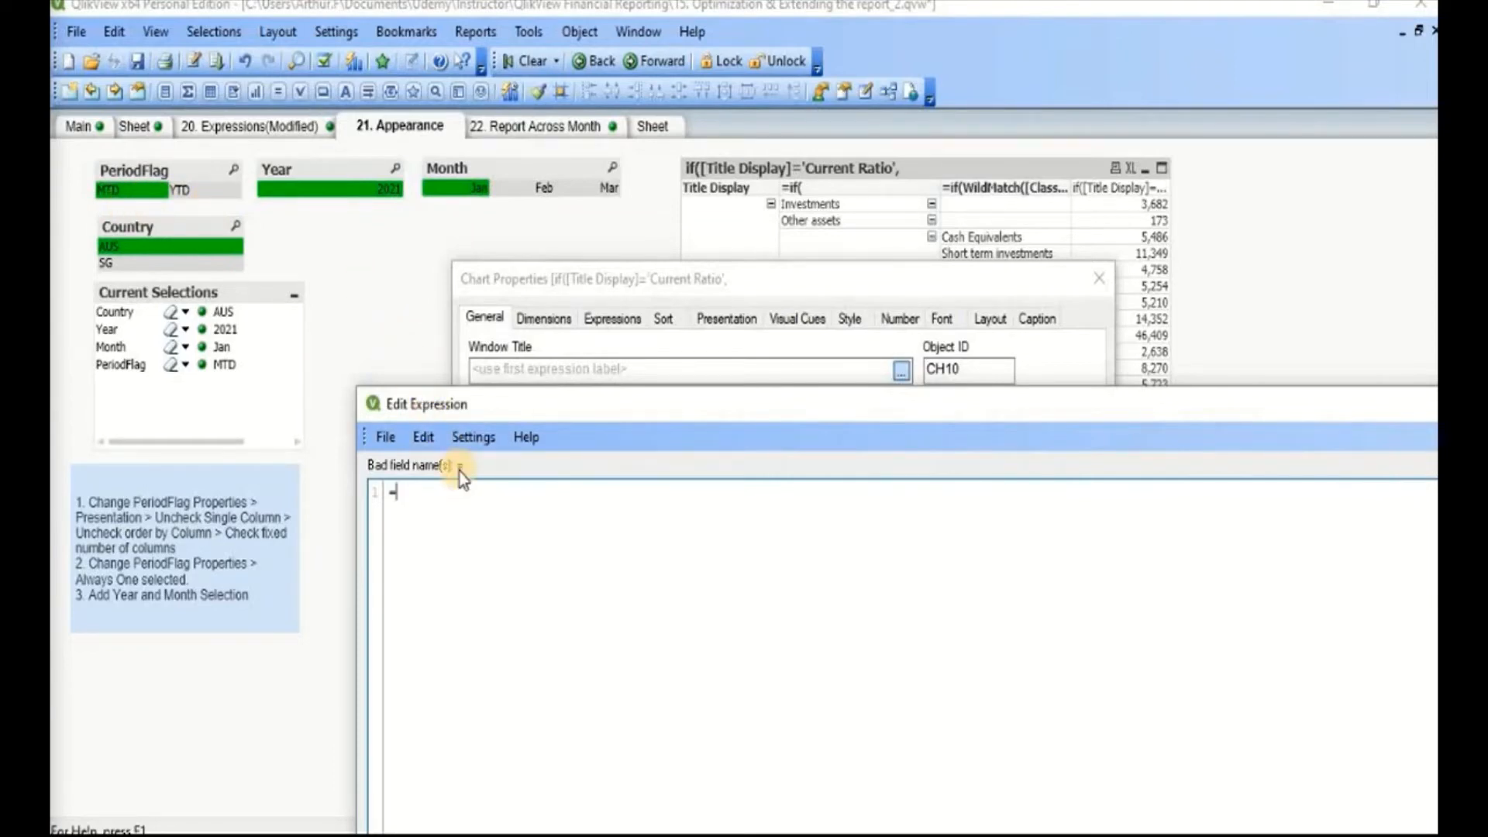
type("Per")
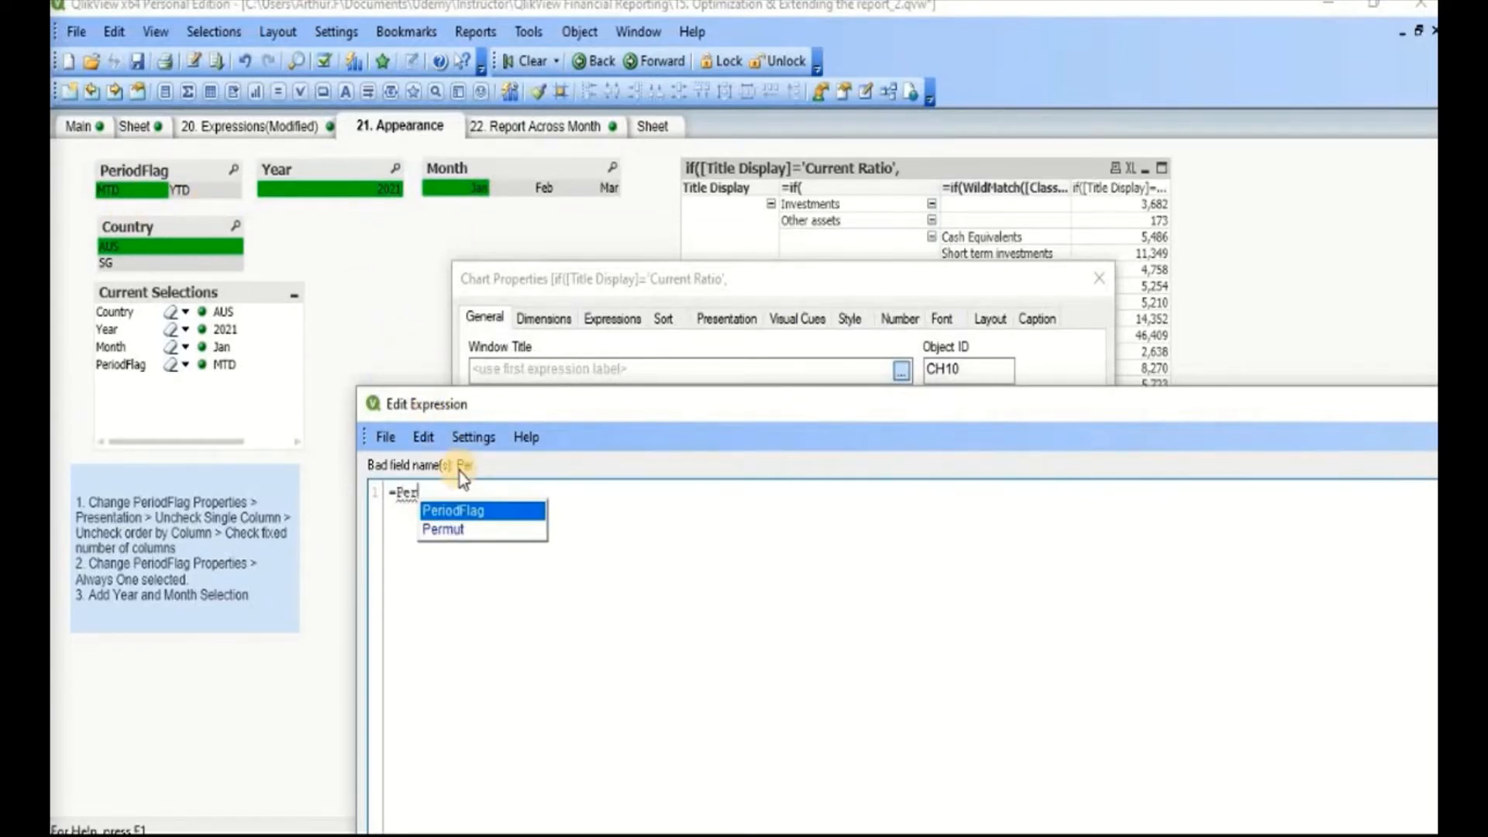
key("Return")
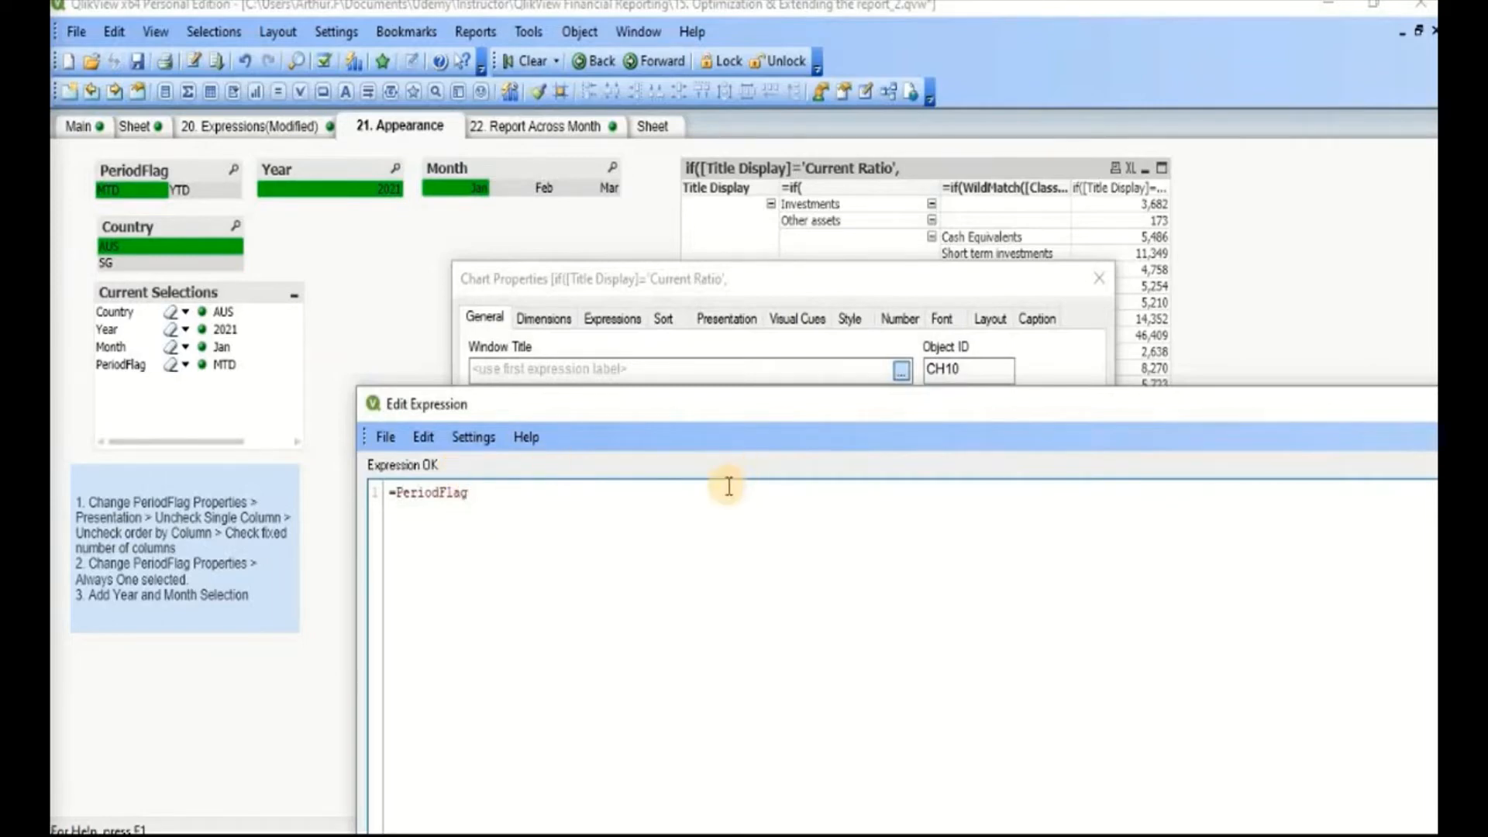
Step: Concatenate the text ': Financial Reporting for ' after PeriodFlag in the window title expression
type("&")
type("''")
type("Financial")
type(" Reportin")
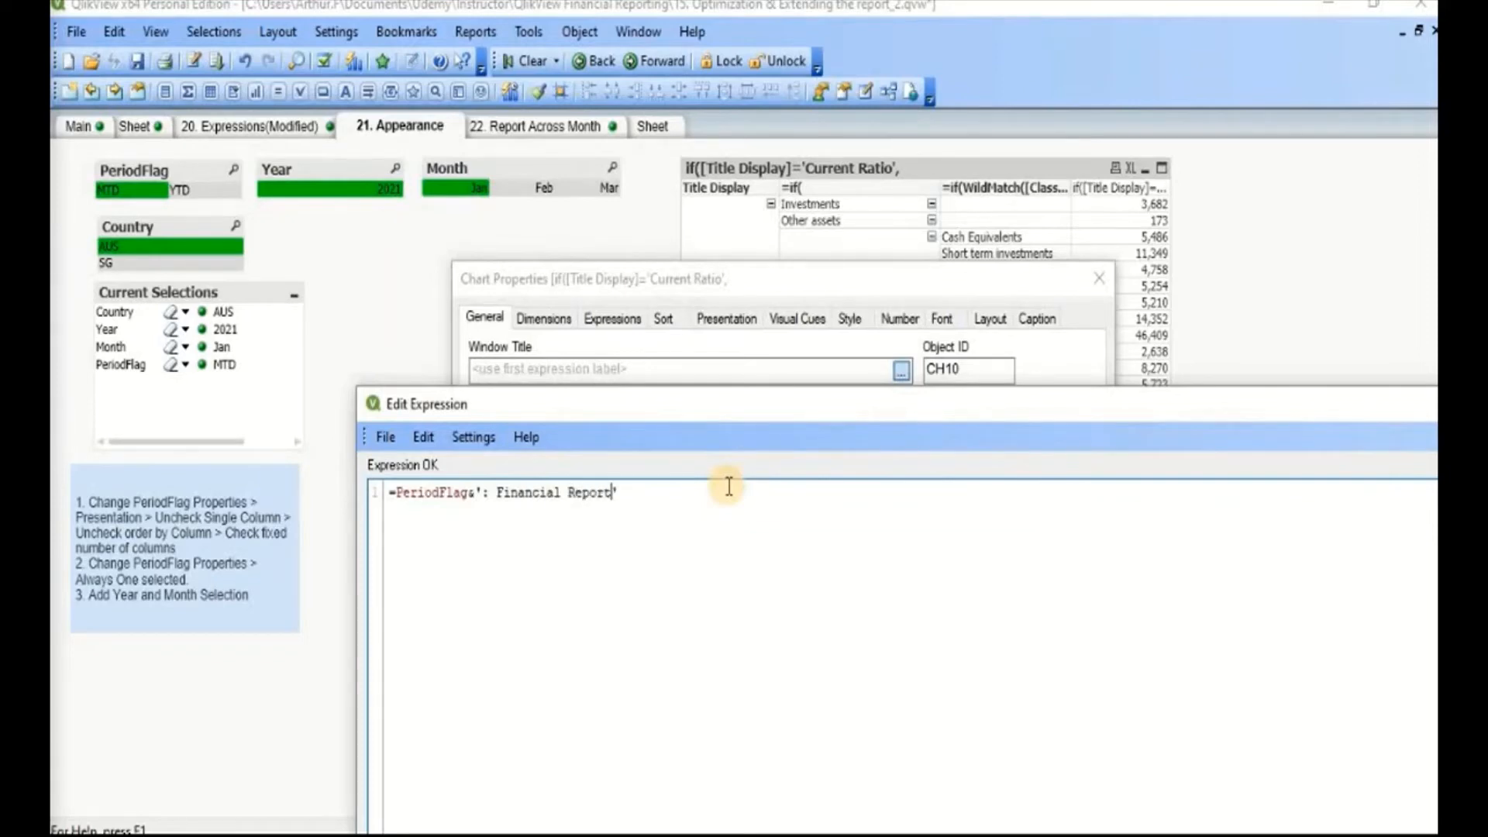
type("g for")
type("&")
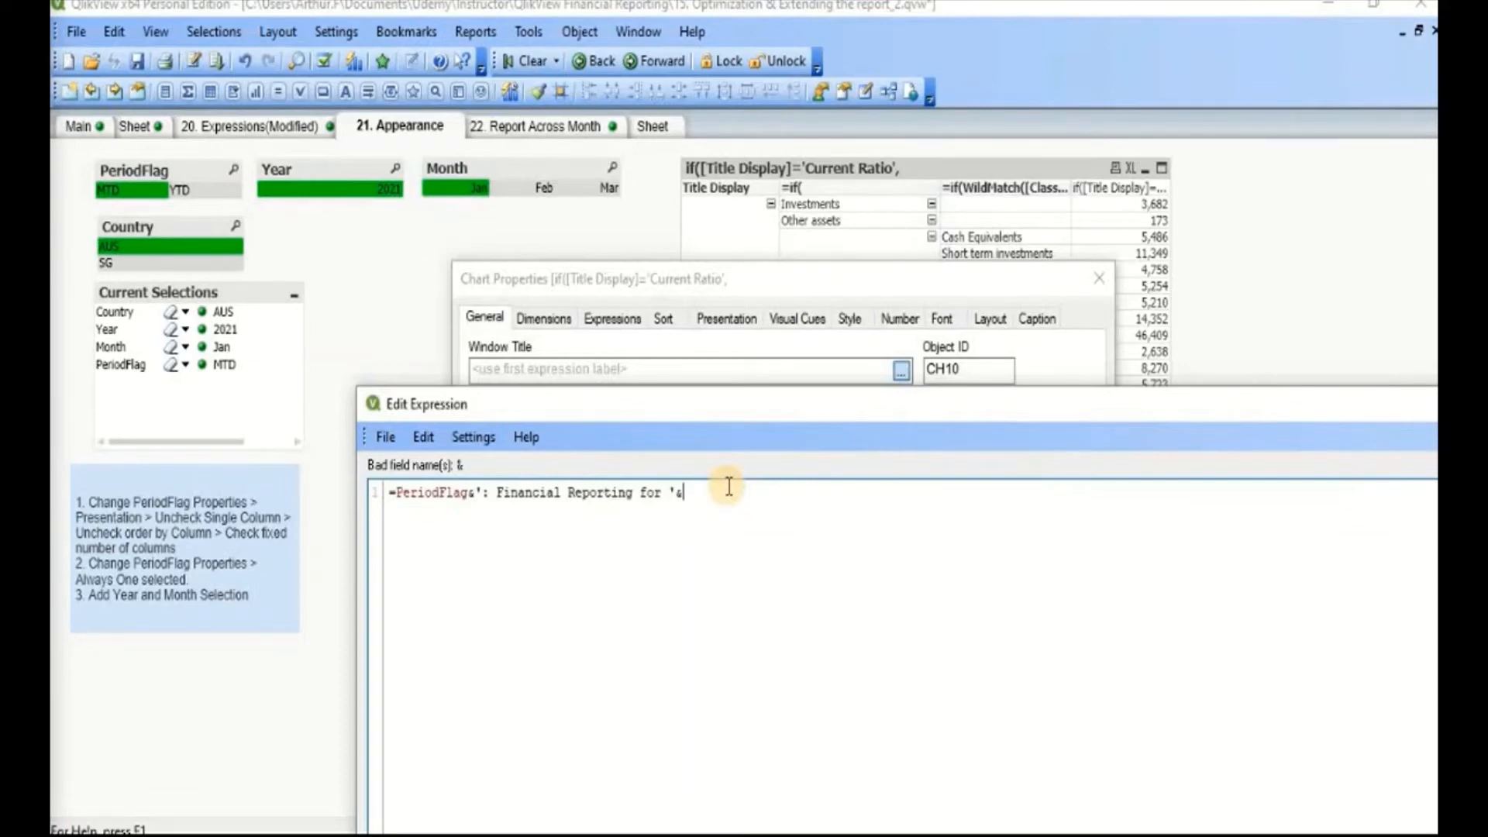
Step: Complete the window title expression with max(YearMonth) and accept it
type("max(Year")
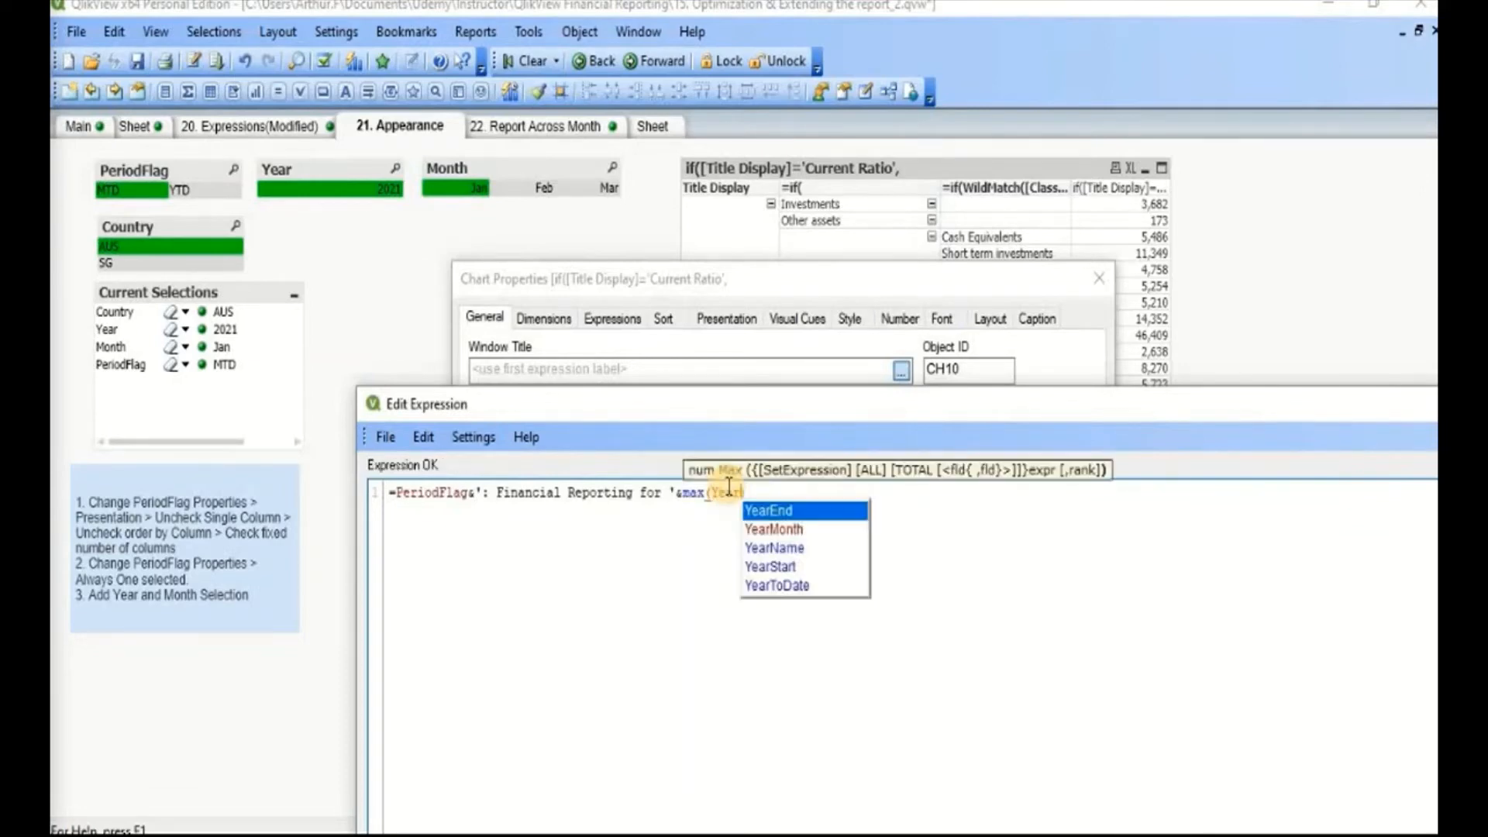
type("Period")
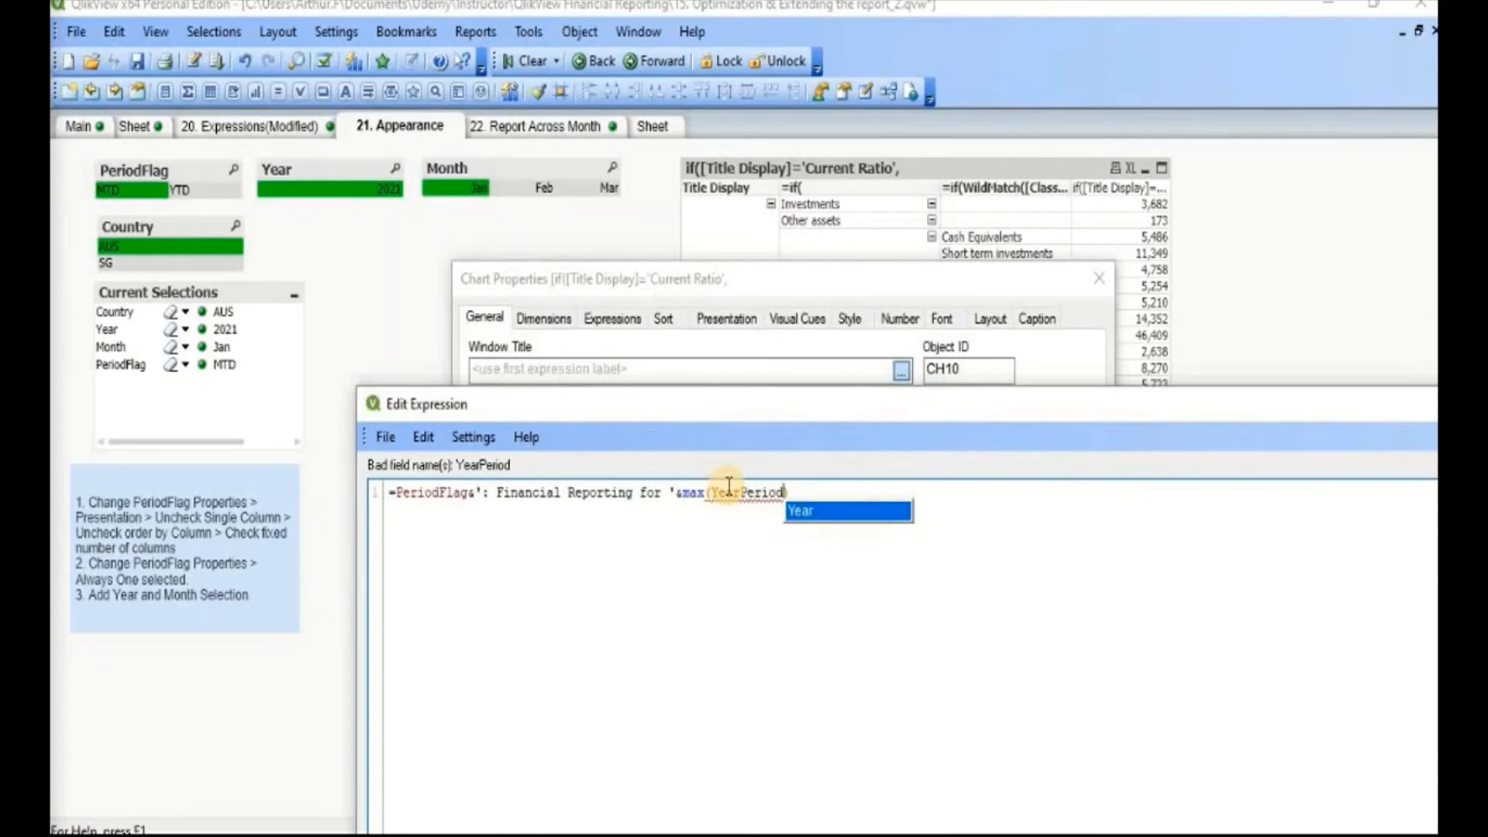
key("BackSpace")
key("BackSpace")
key("BackSpace")
key("BackSpace")
key("BackSpace")
key("BackSpace")
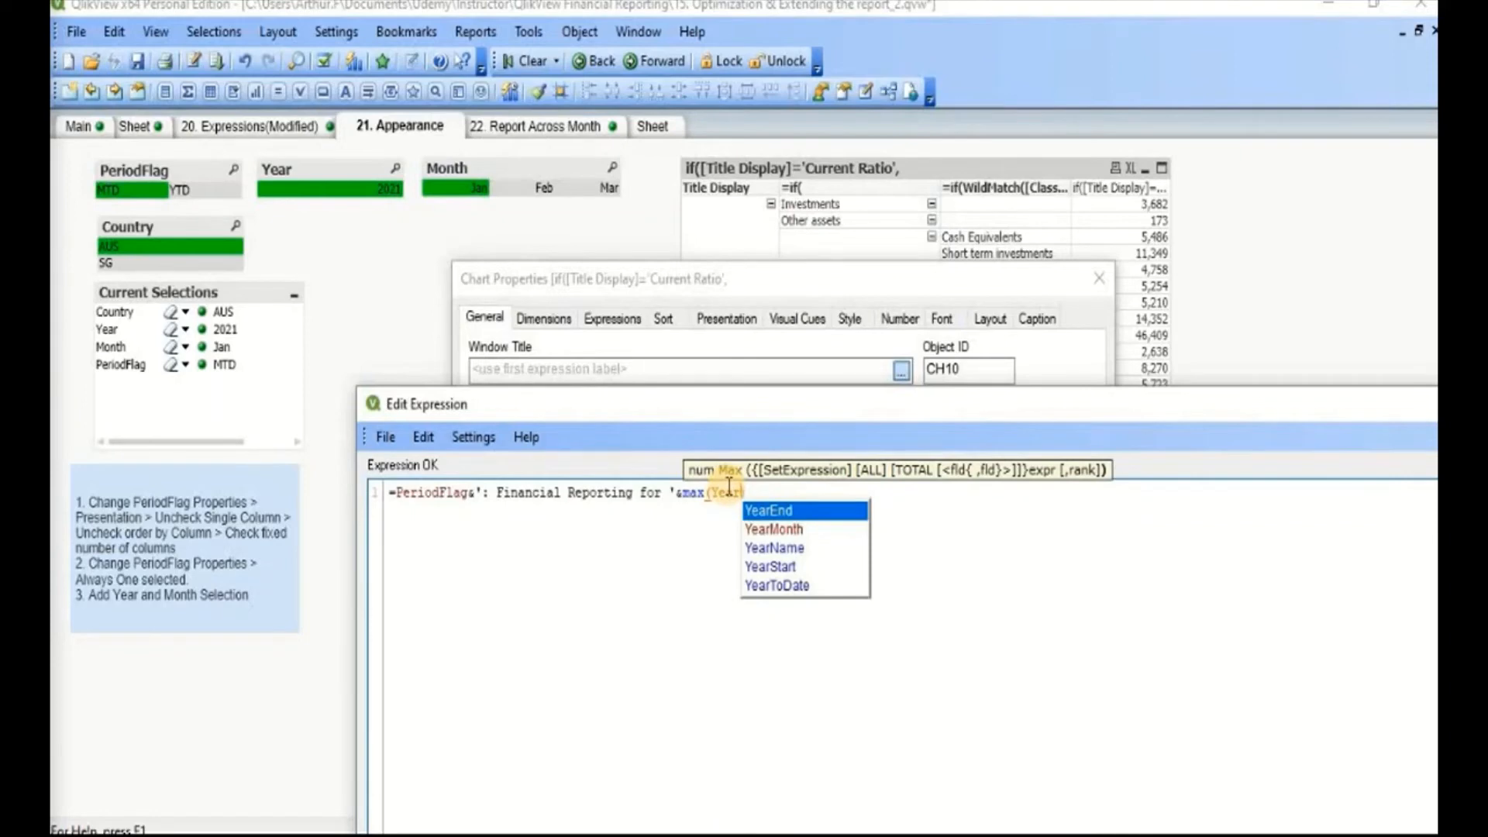
type("Month")
left_click_drag(705, 404, 443, 9)
left_click(1080, 801)
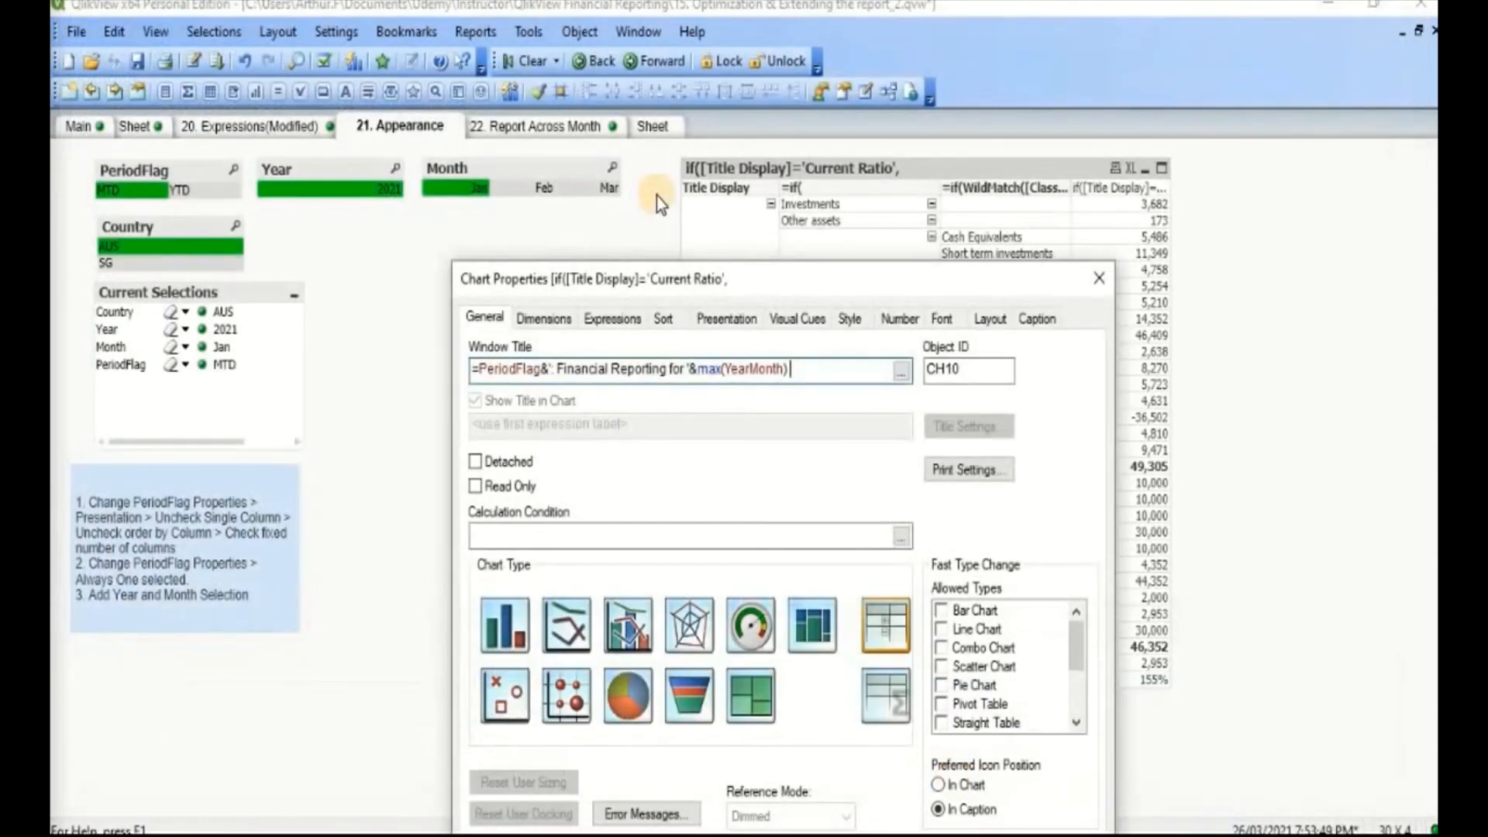
Step: Apply the new window title, accept the chart properties and test the title by switching PeriodFlag to YTD and back to MTD
left_click_drag(775, 279, 325, 150)
left_click(1128, 808)
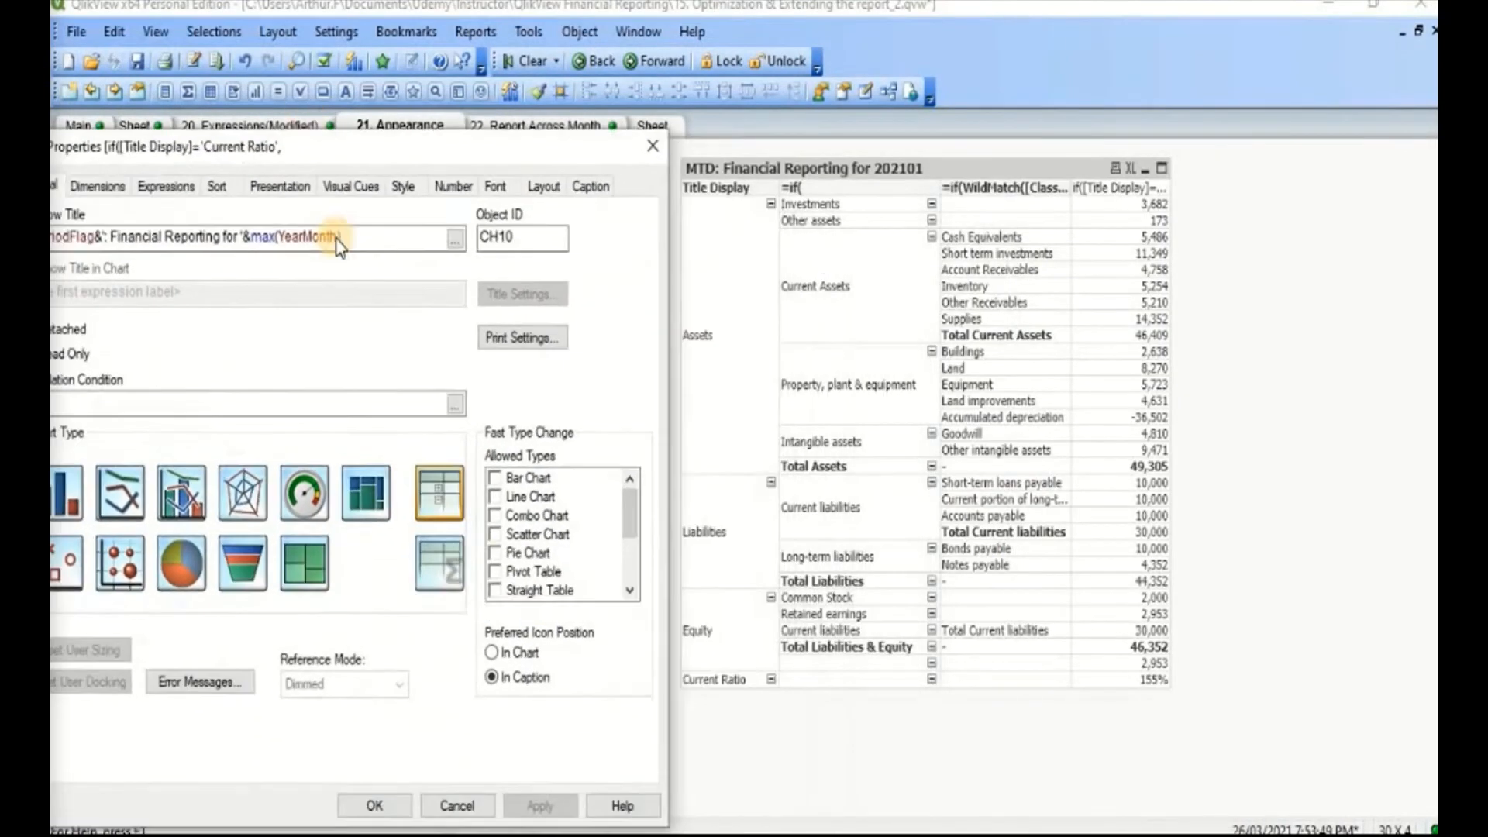
left_click_drag(339, 246, 314, 197)
left_click(339, 764)
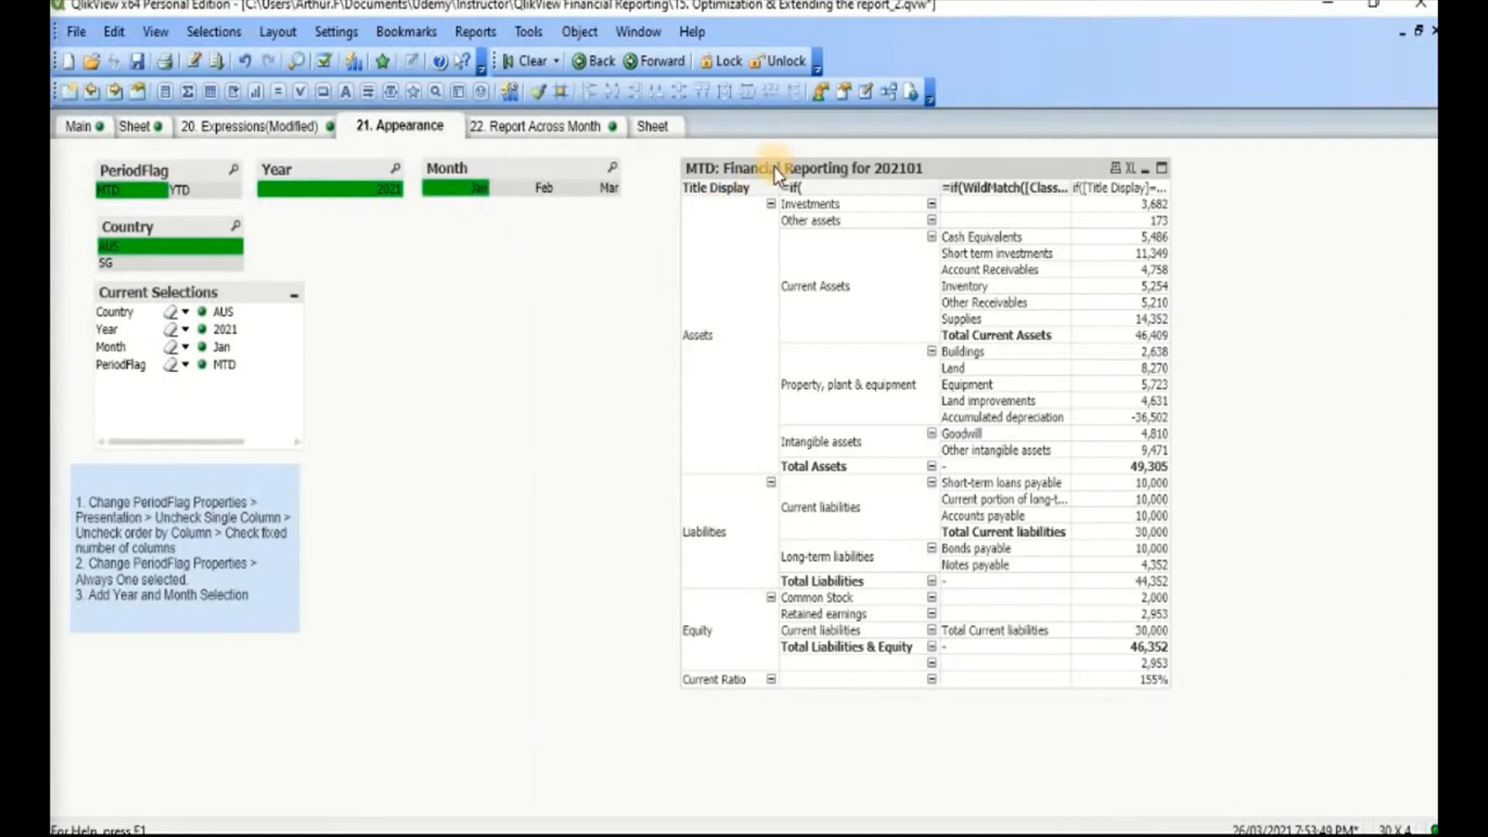
left_click(183, 194)
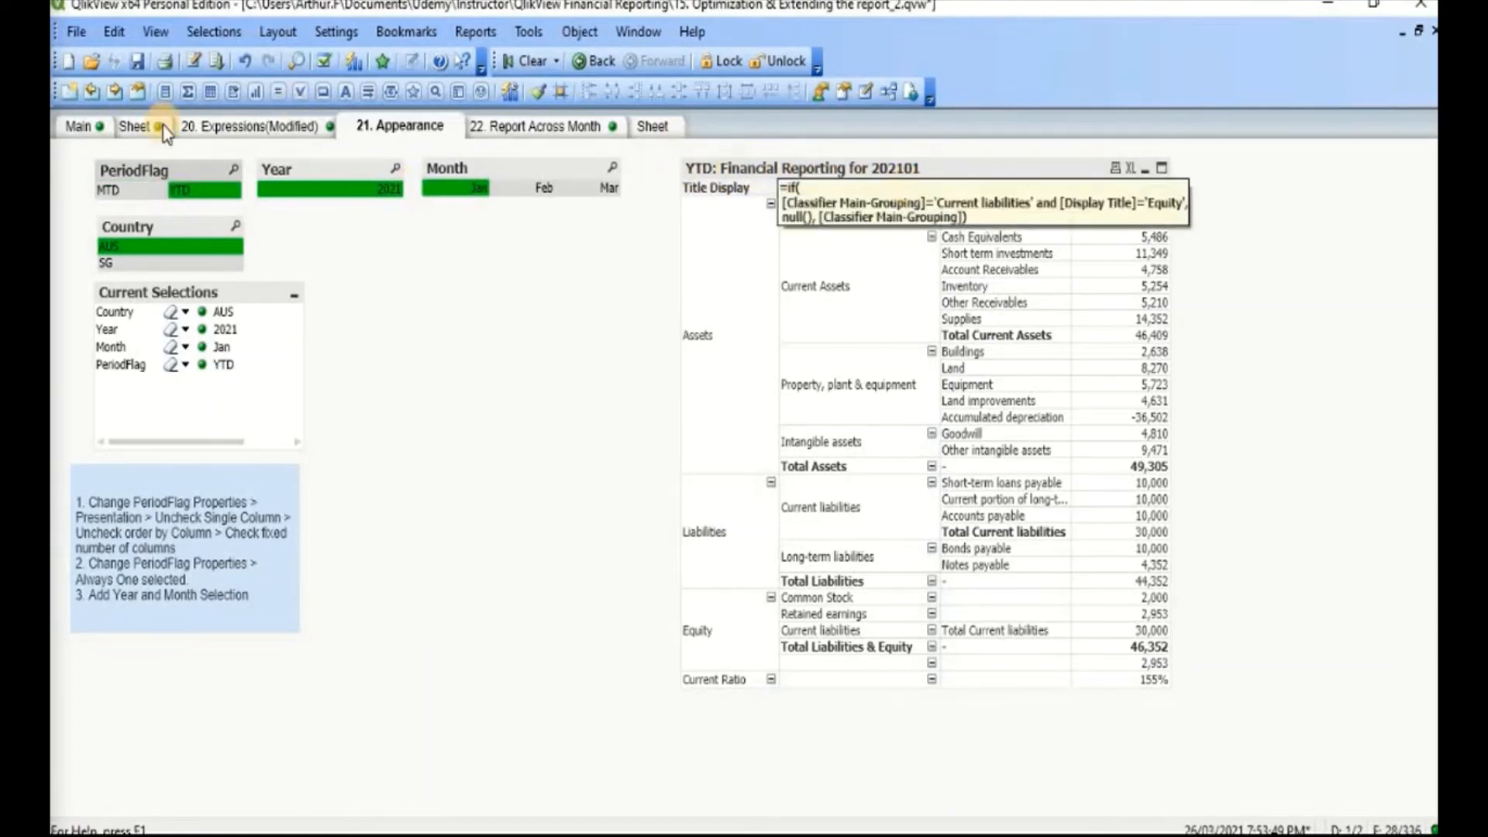
left_click(128, 191)
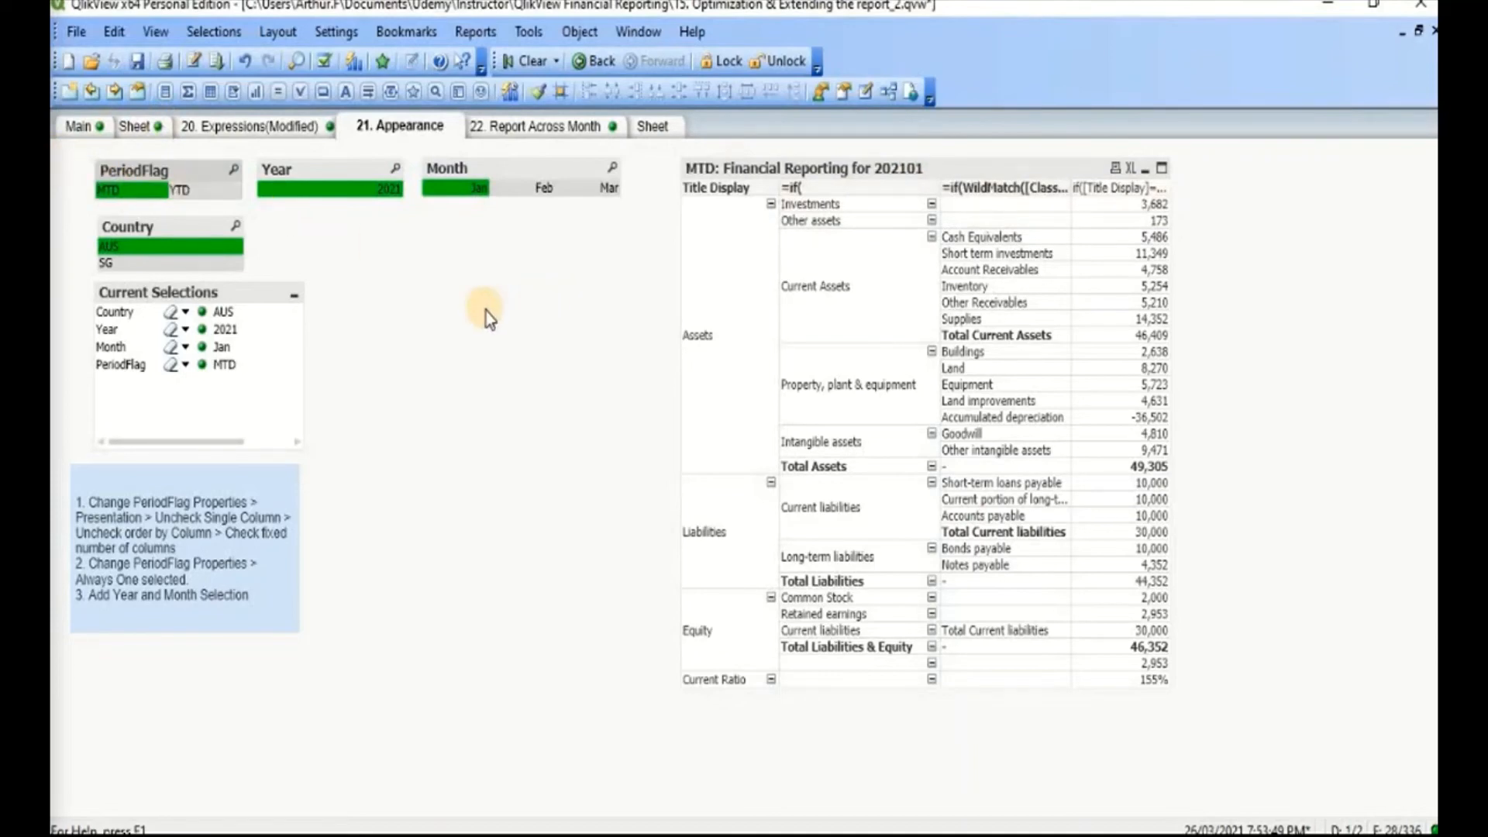
right_click(809, 188)
left_click(832, 194)
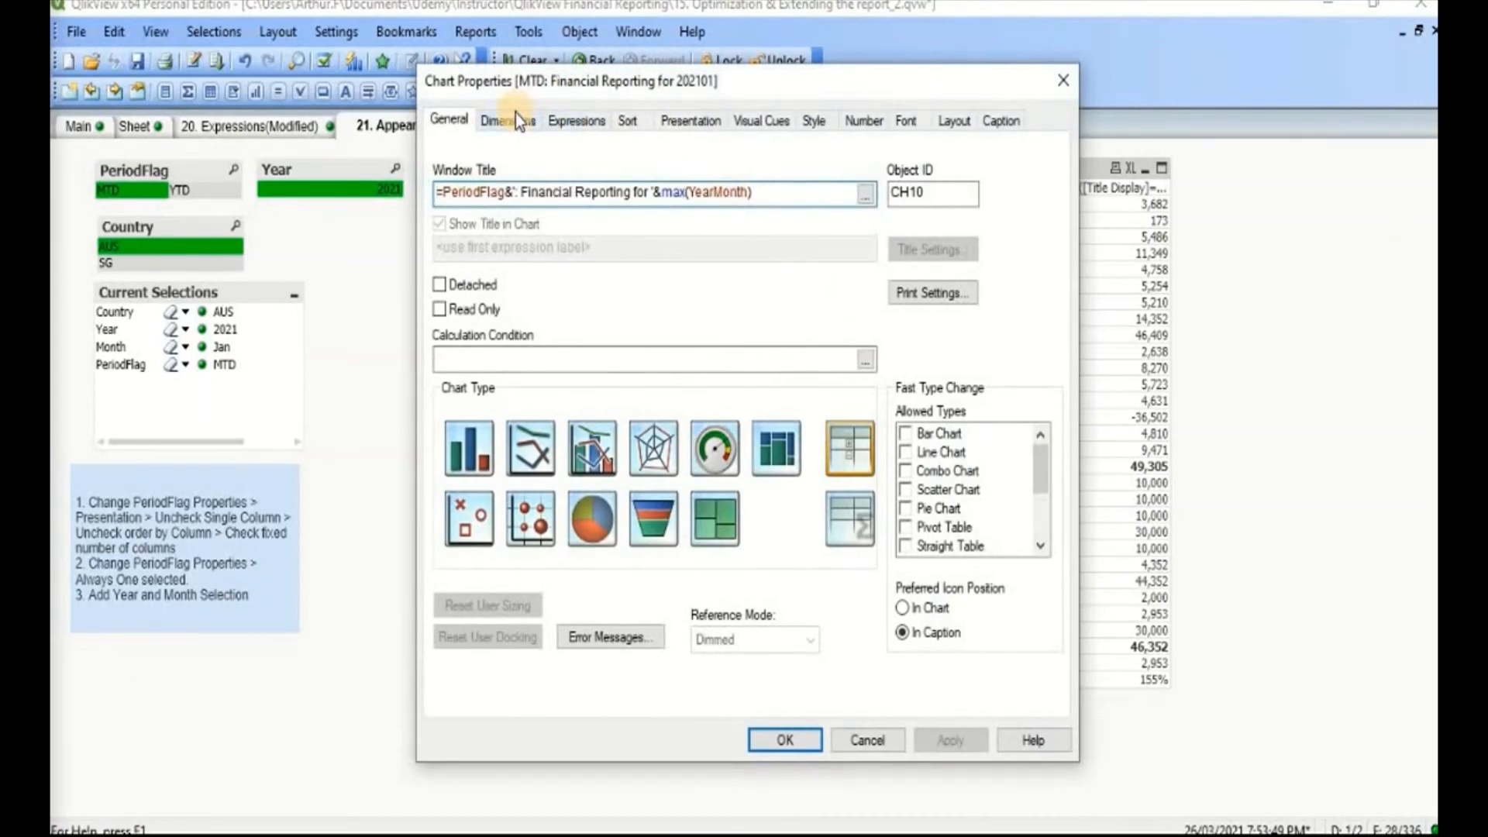
left_click(515, 120)
left_click_drag(675, 80, 269, 138)
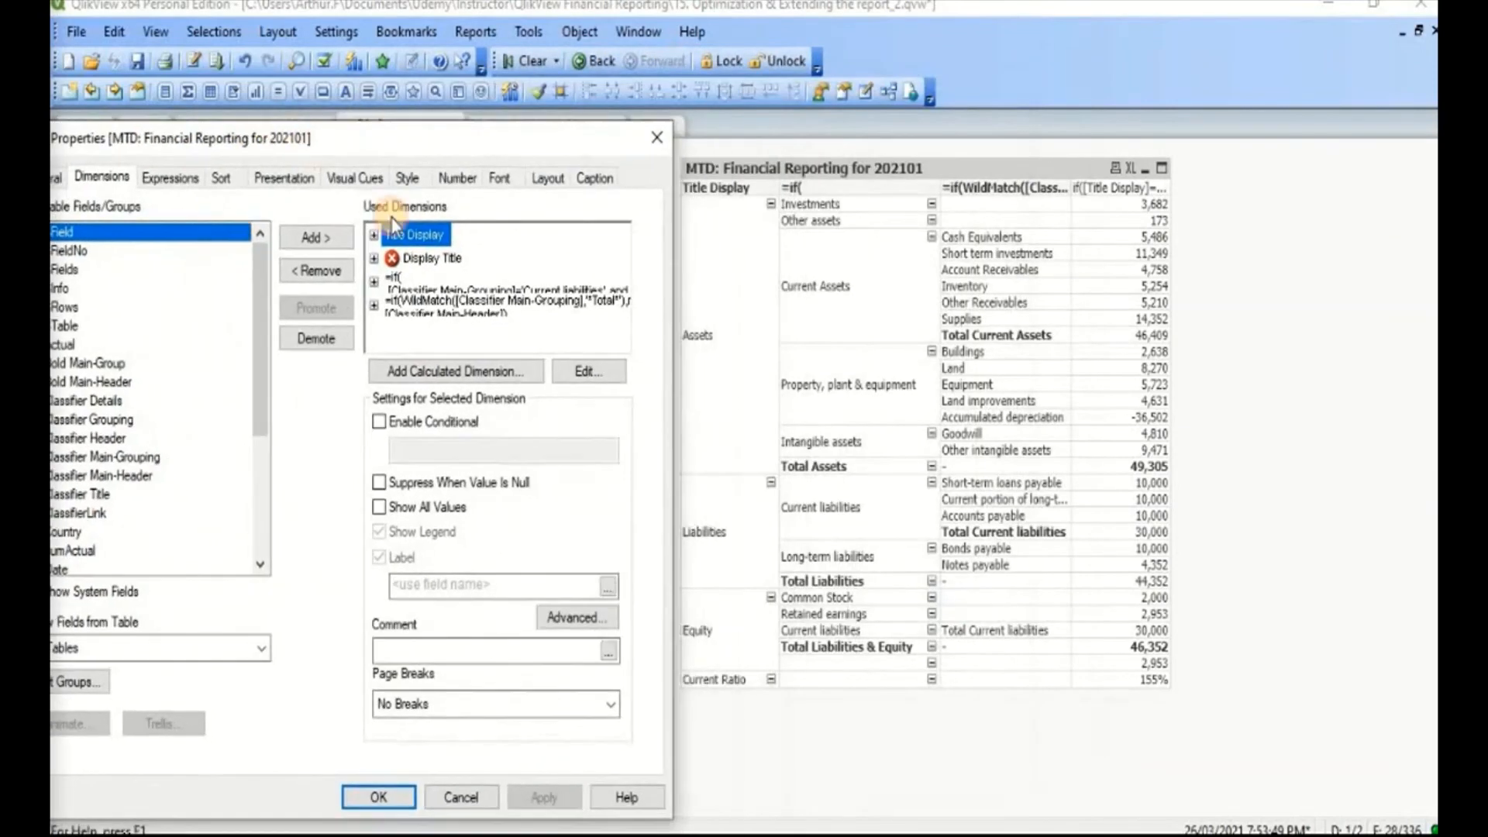
double_click(457, 290)
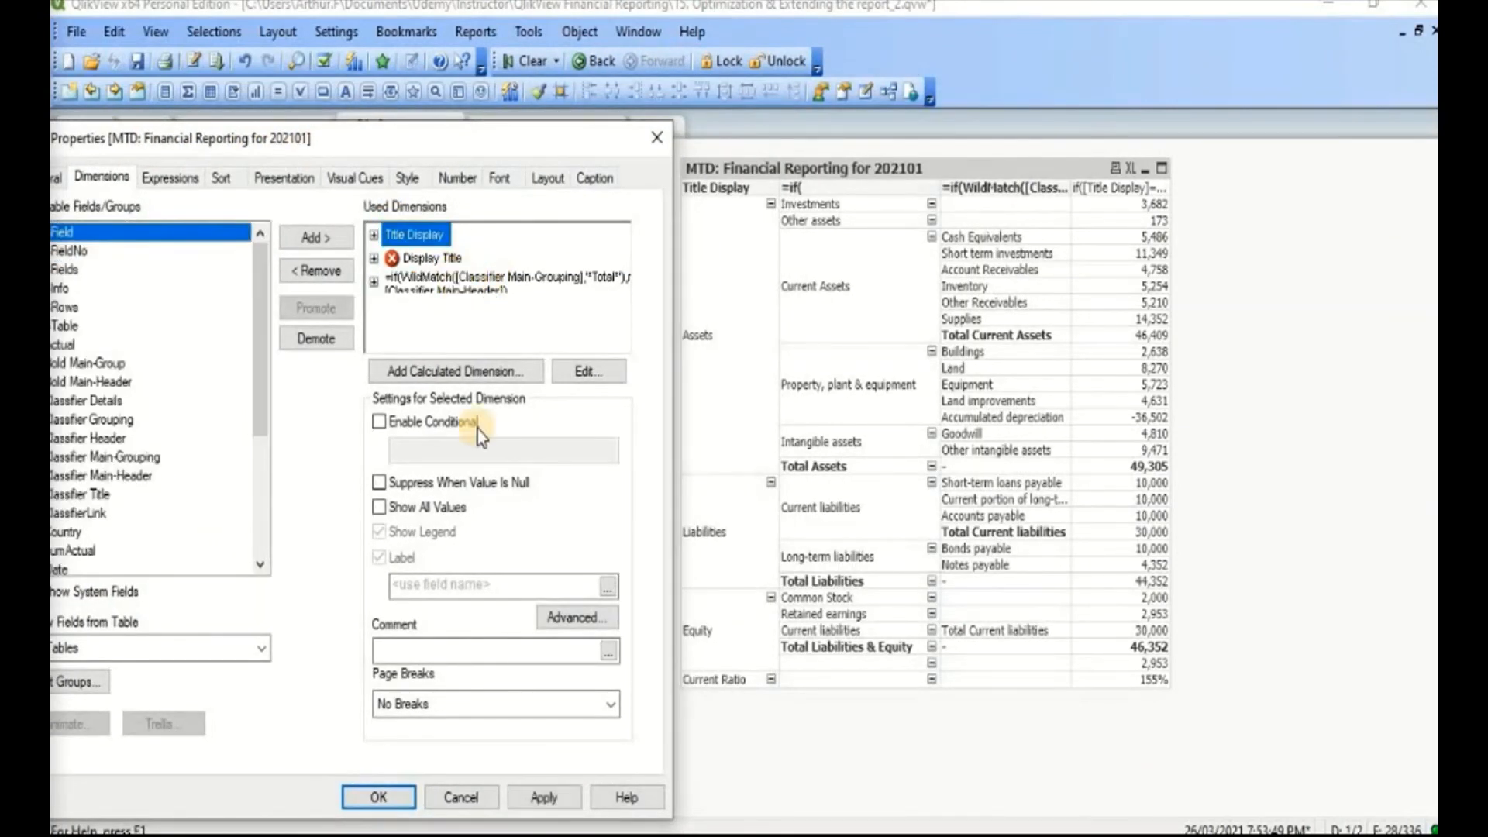
left_click(462, 797)
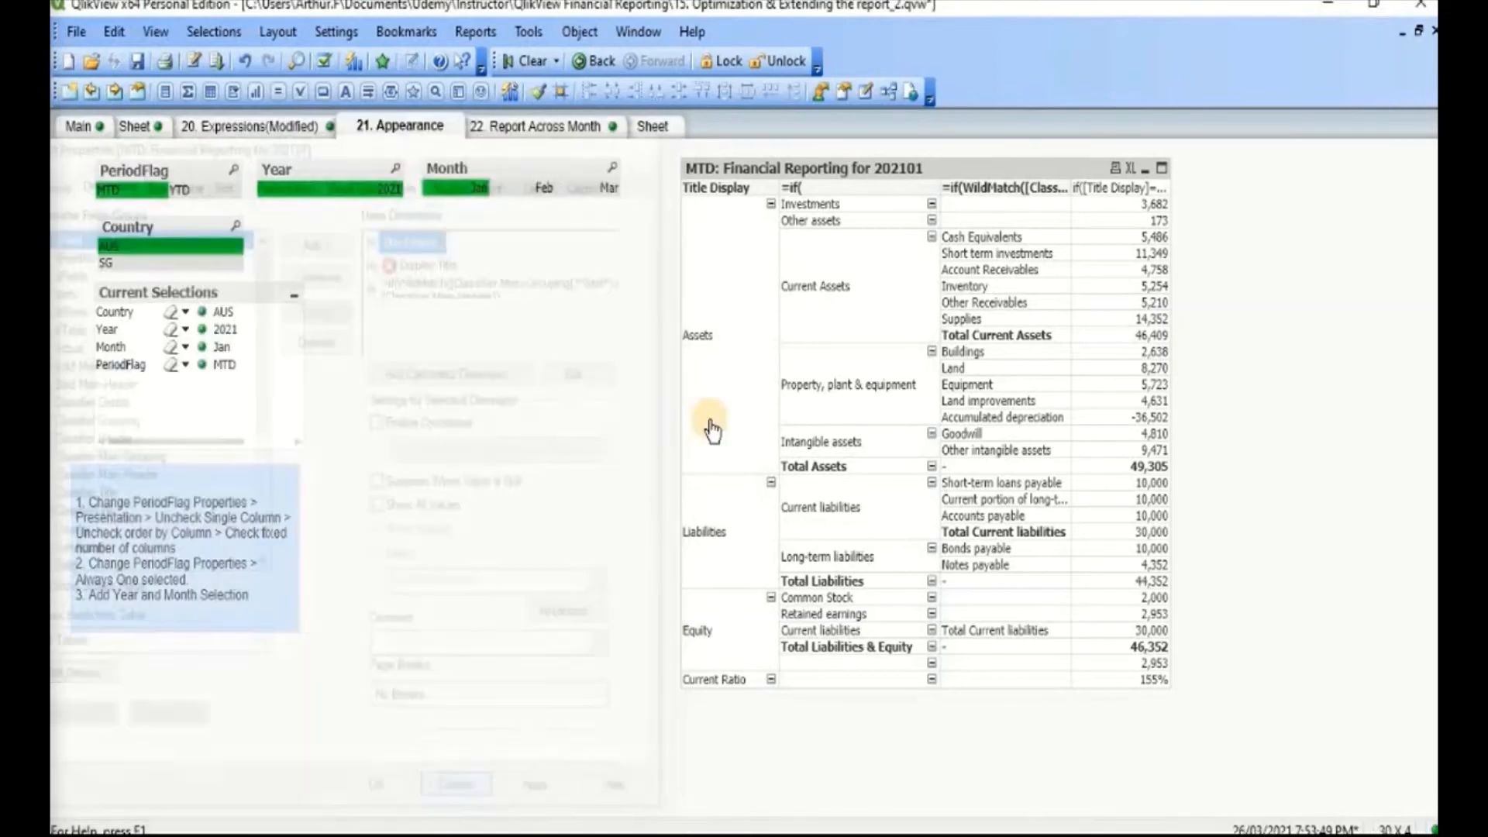
Step: Label the calculated dimension that handles 'Current liabilities' as Main-Grouping in the chart properties and apply the label
right_click(775, 318)
left_click(856, 341)
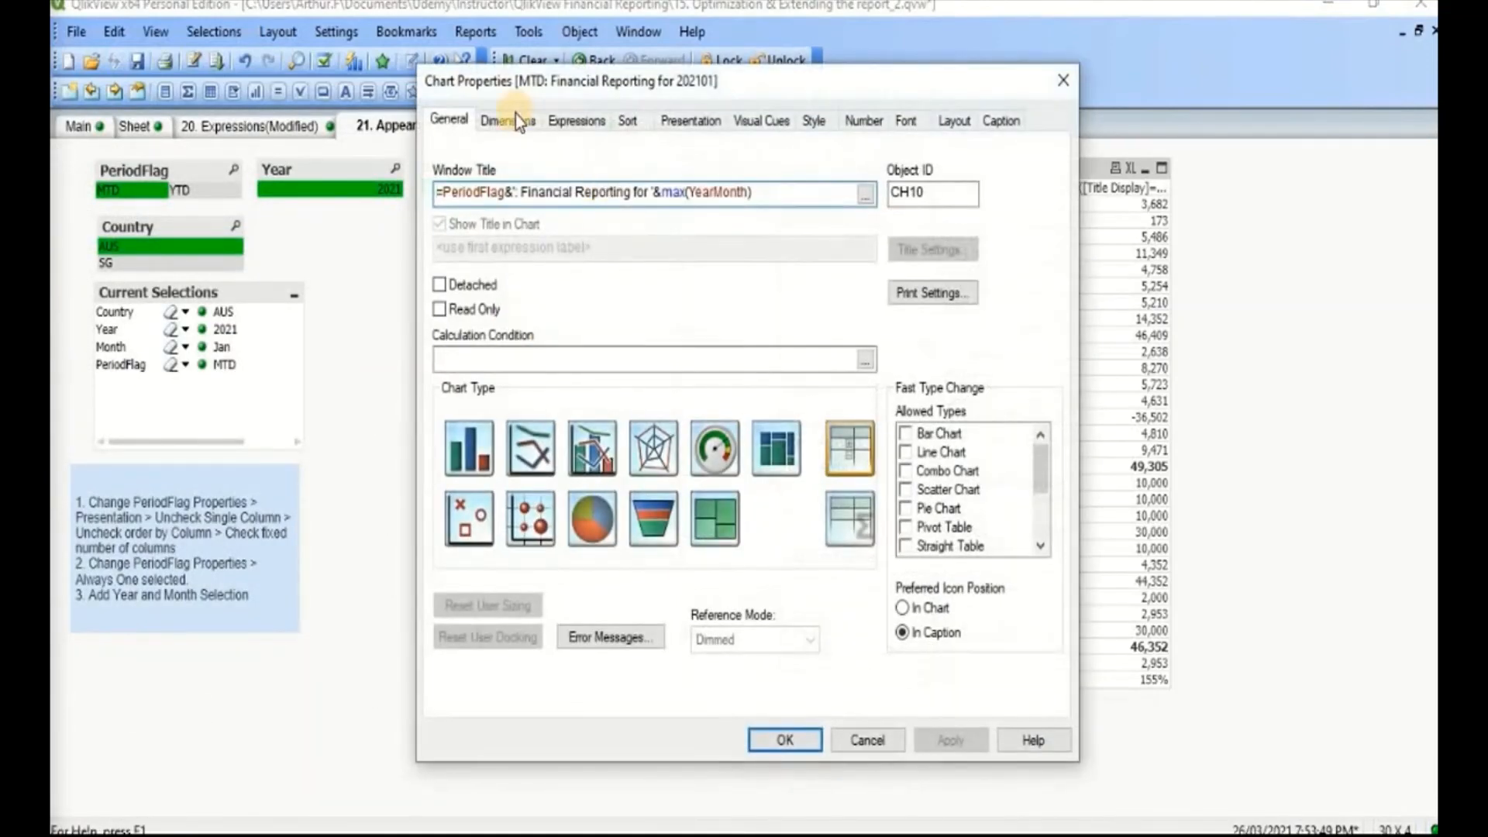
left_click_drag(666, 73, 307, 89)
left_click(158, 116)
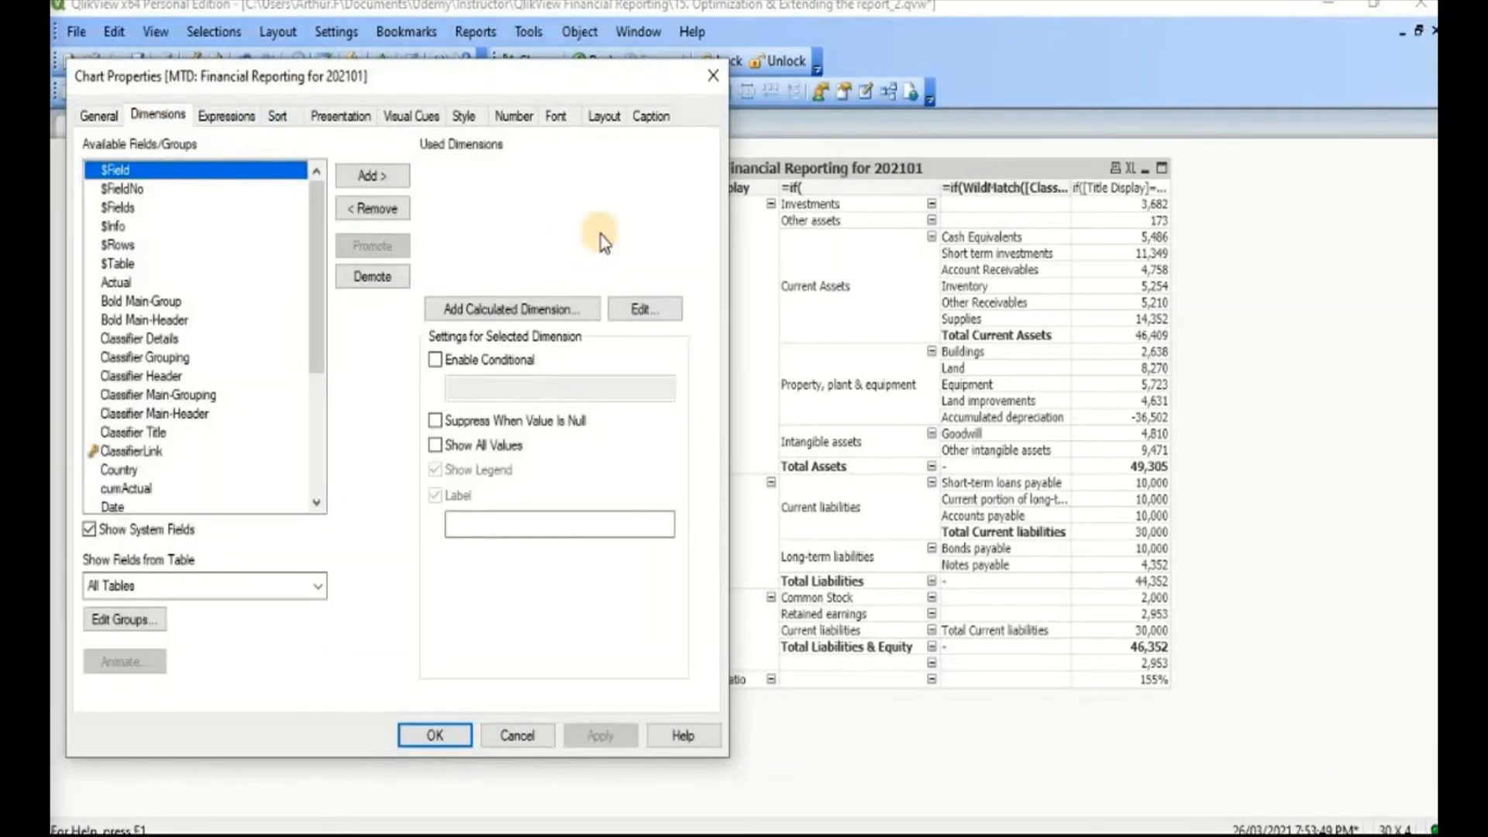
left_click(480, 218)
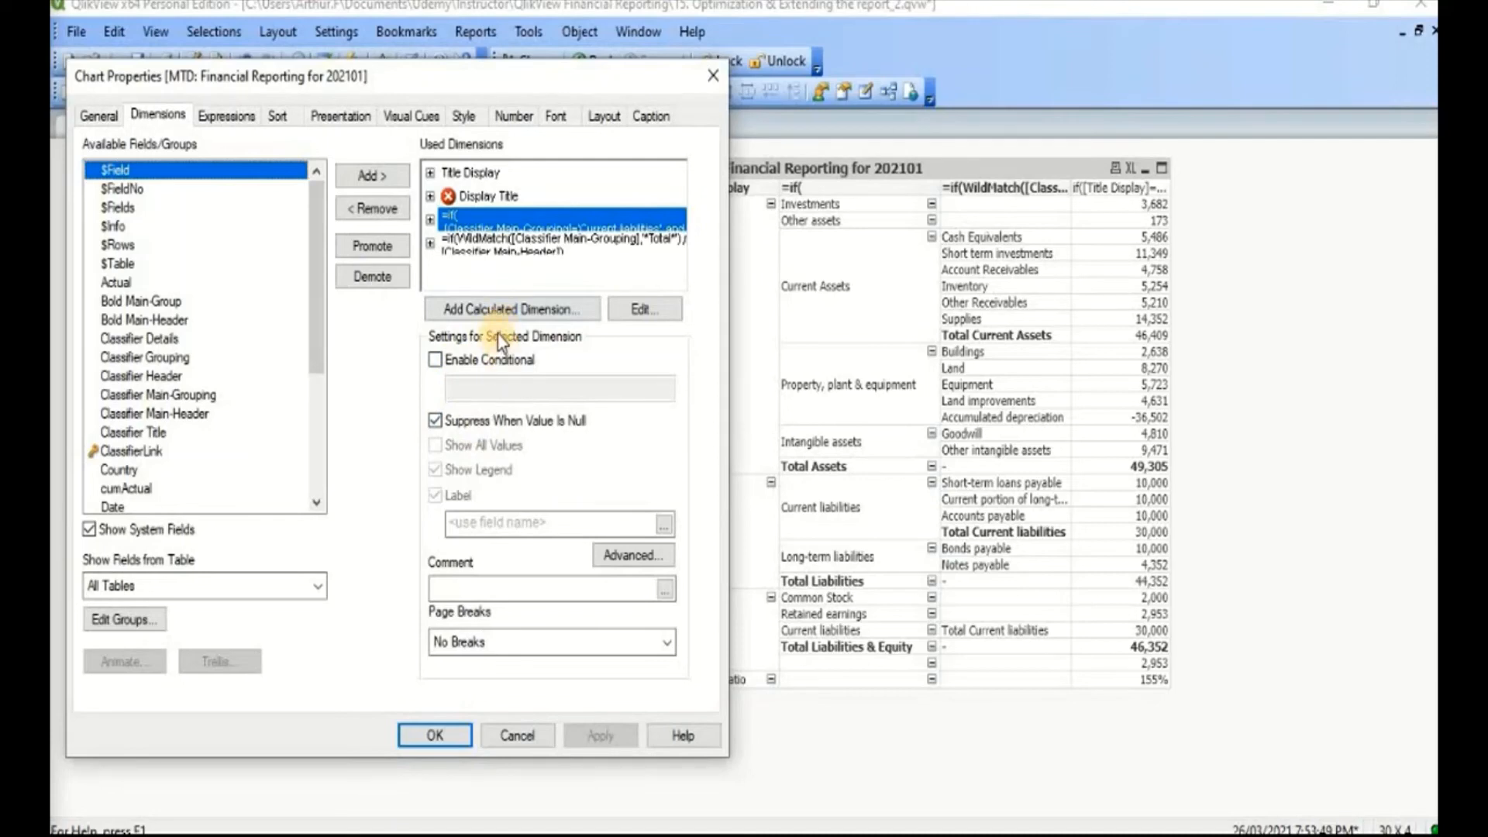
left_click(499, 522)
type("Main-Groupi")
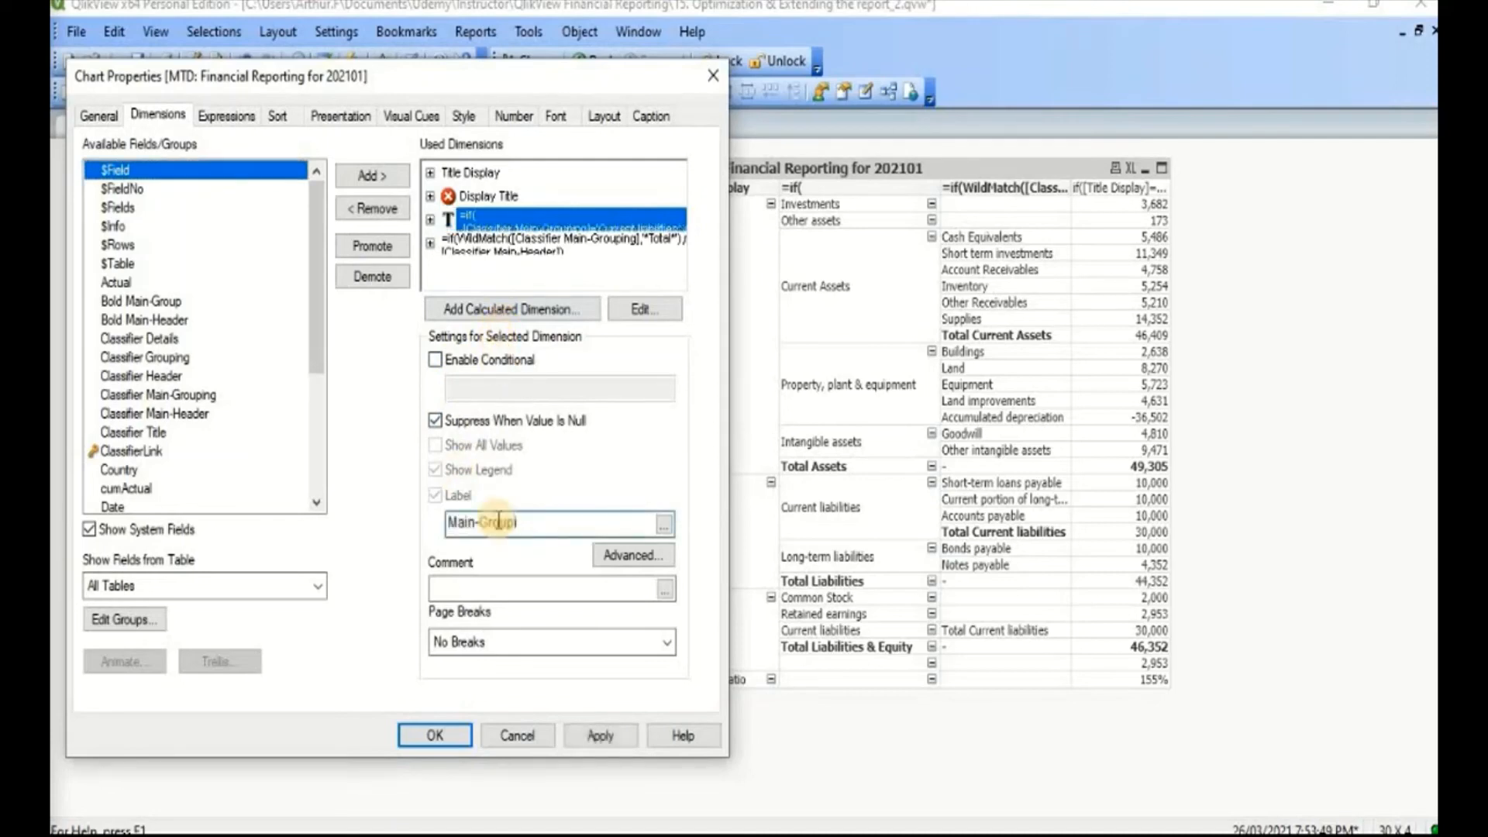
type("ng")
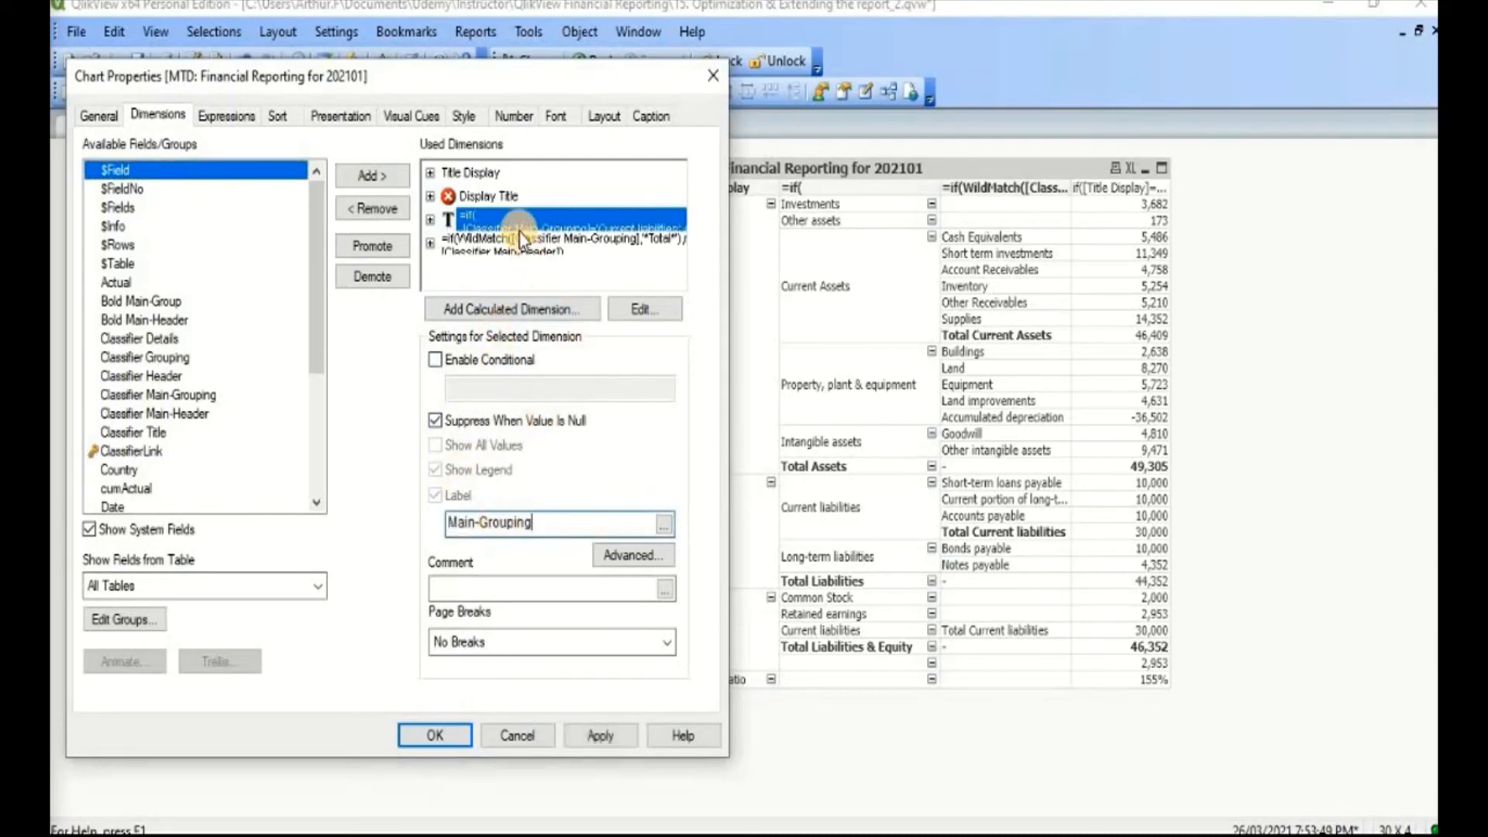
left_click(612, 736)
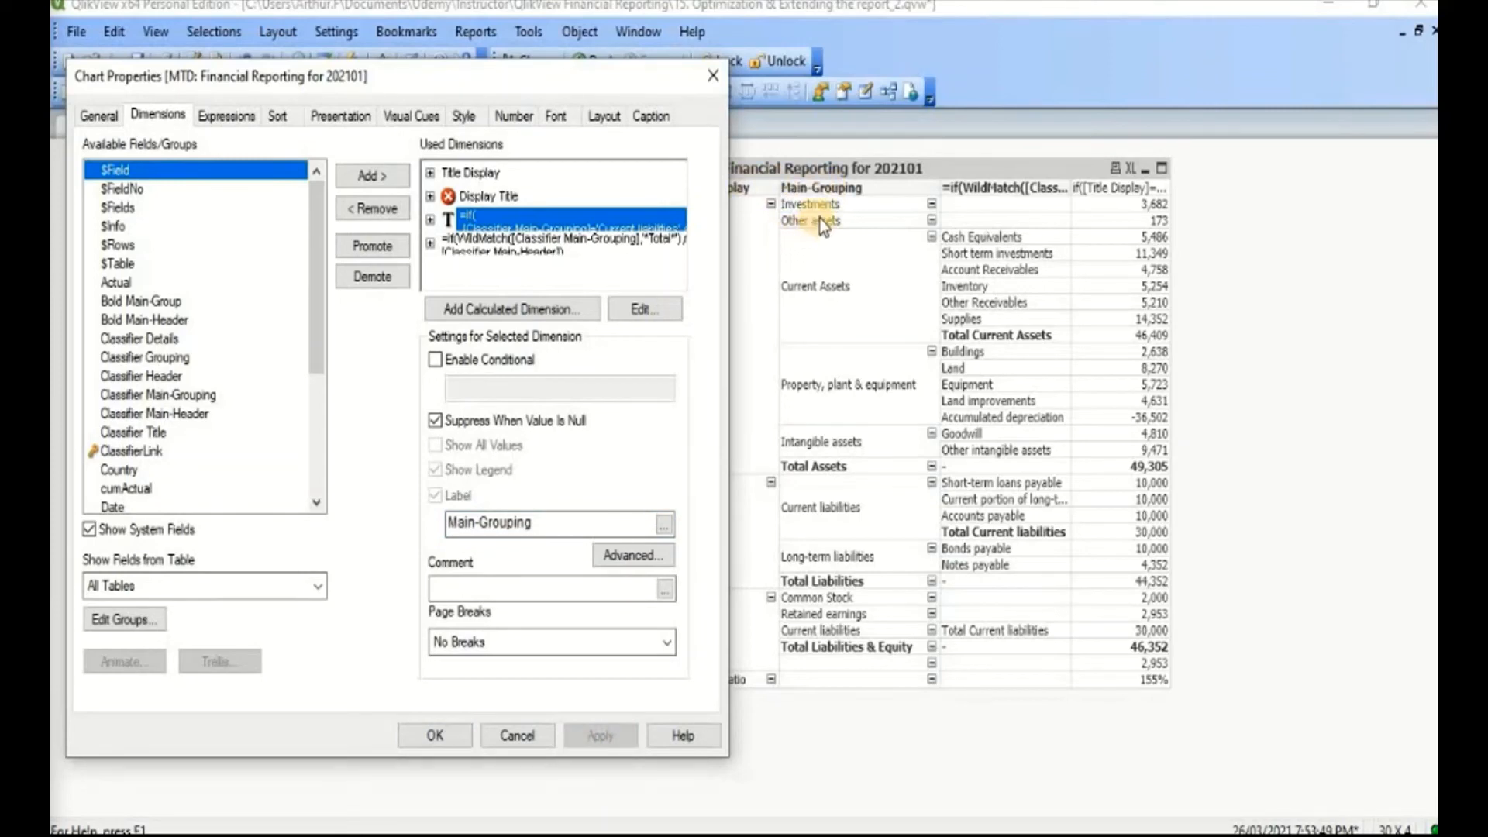
Step: Label the calculated WildMatch dimension as Main-Header and apply the label
left_click(585, 242)
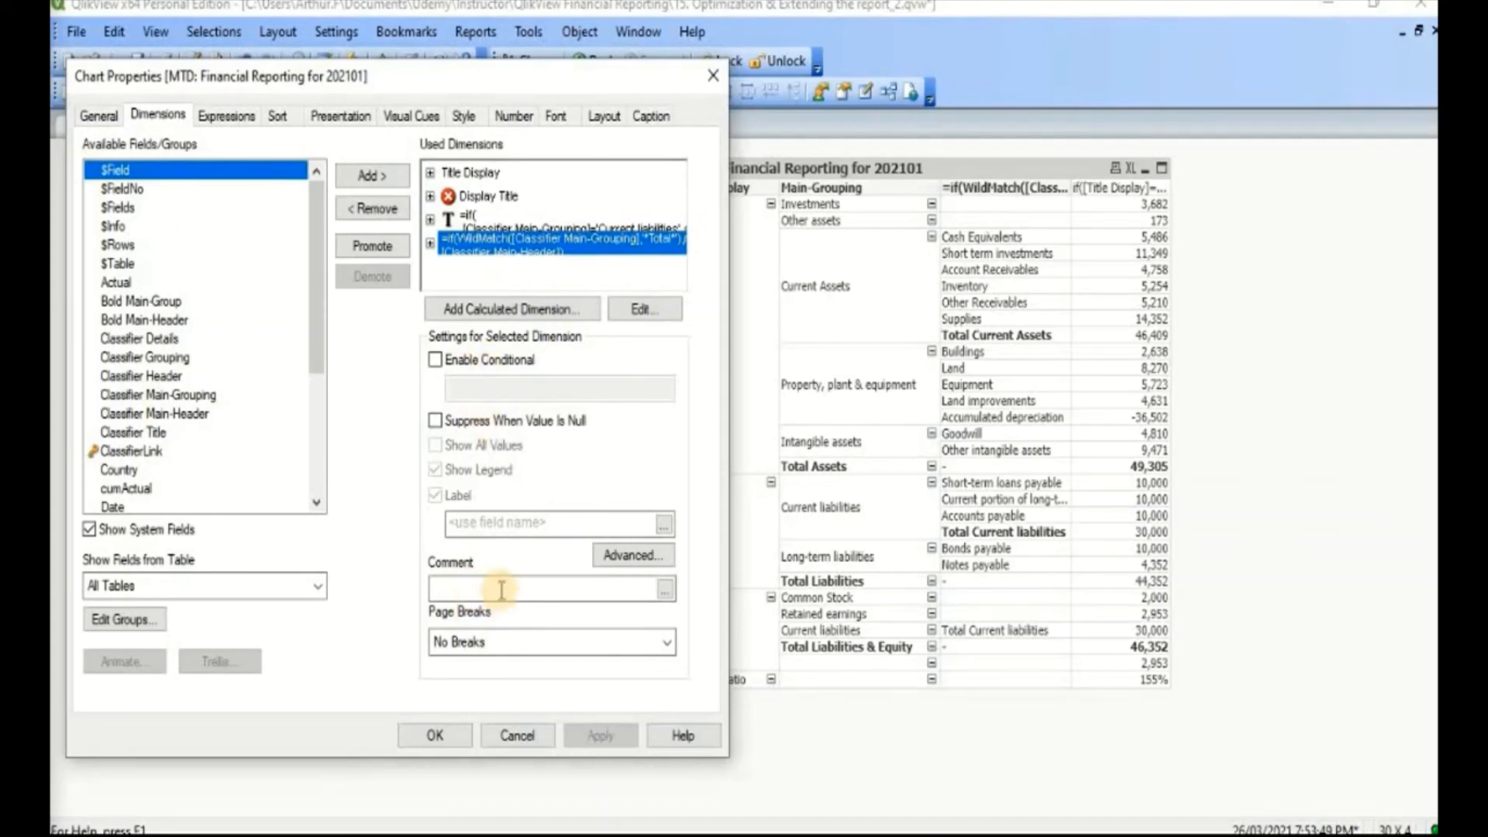
left_click(501, 531)
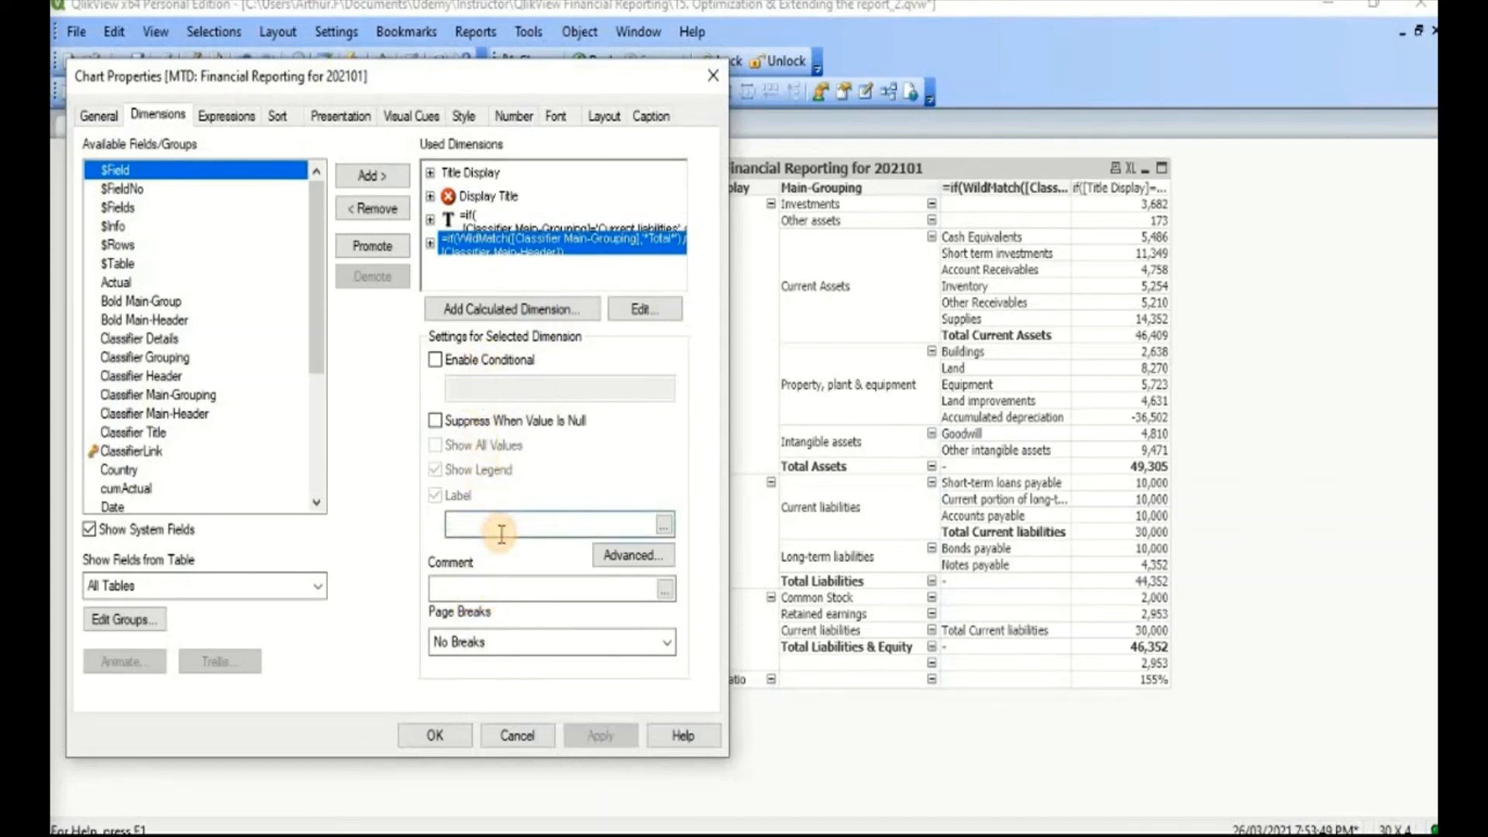
type("Main-Header")
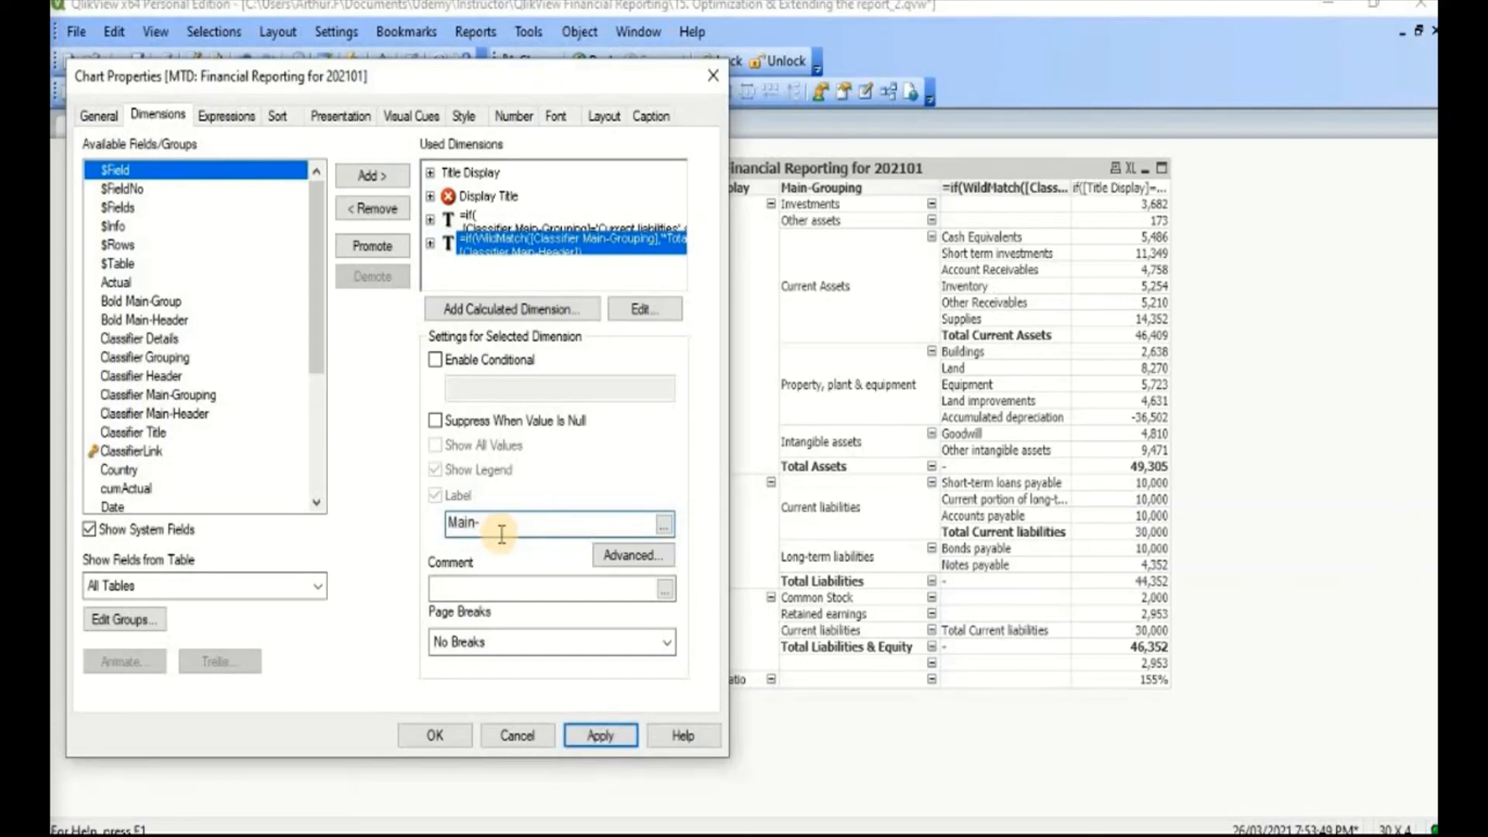
left_click(622, 745)
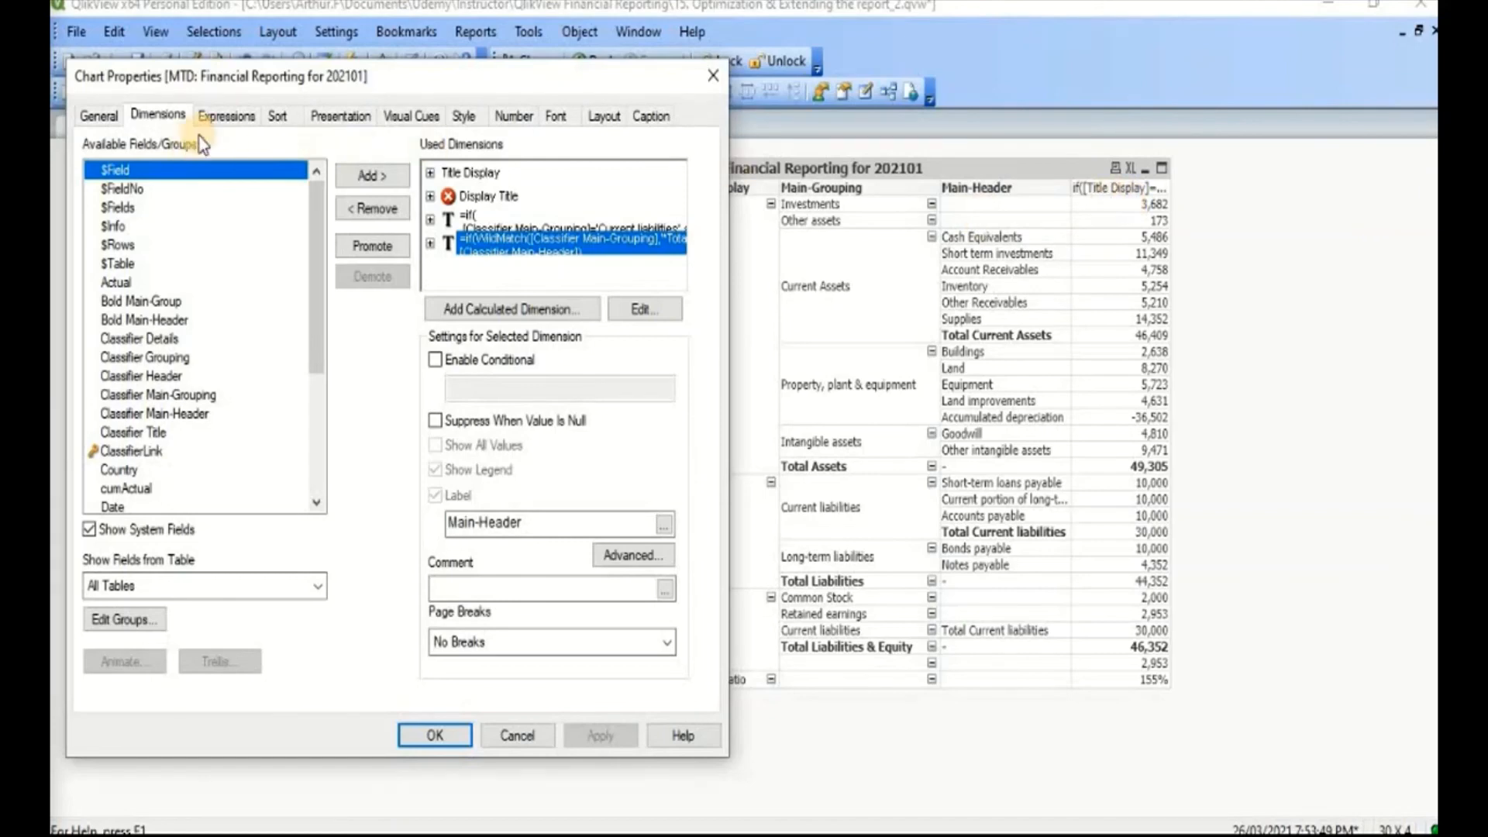
Step: Label the table's expression as Actual, apply it and accept the chart properties
left_click(224, 118)
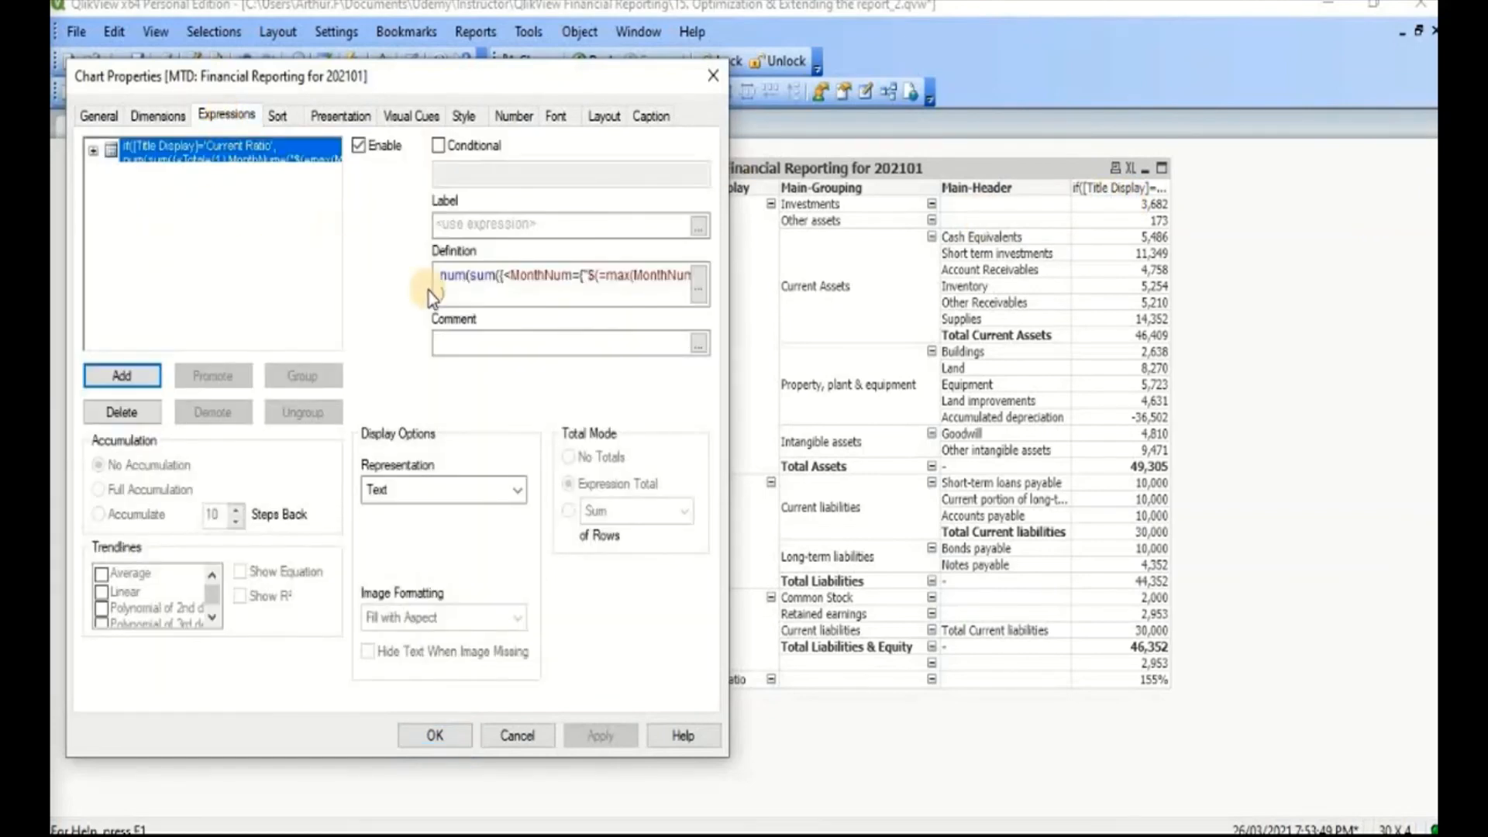
left_click(465, 226)
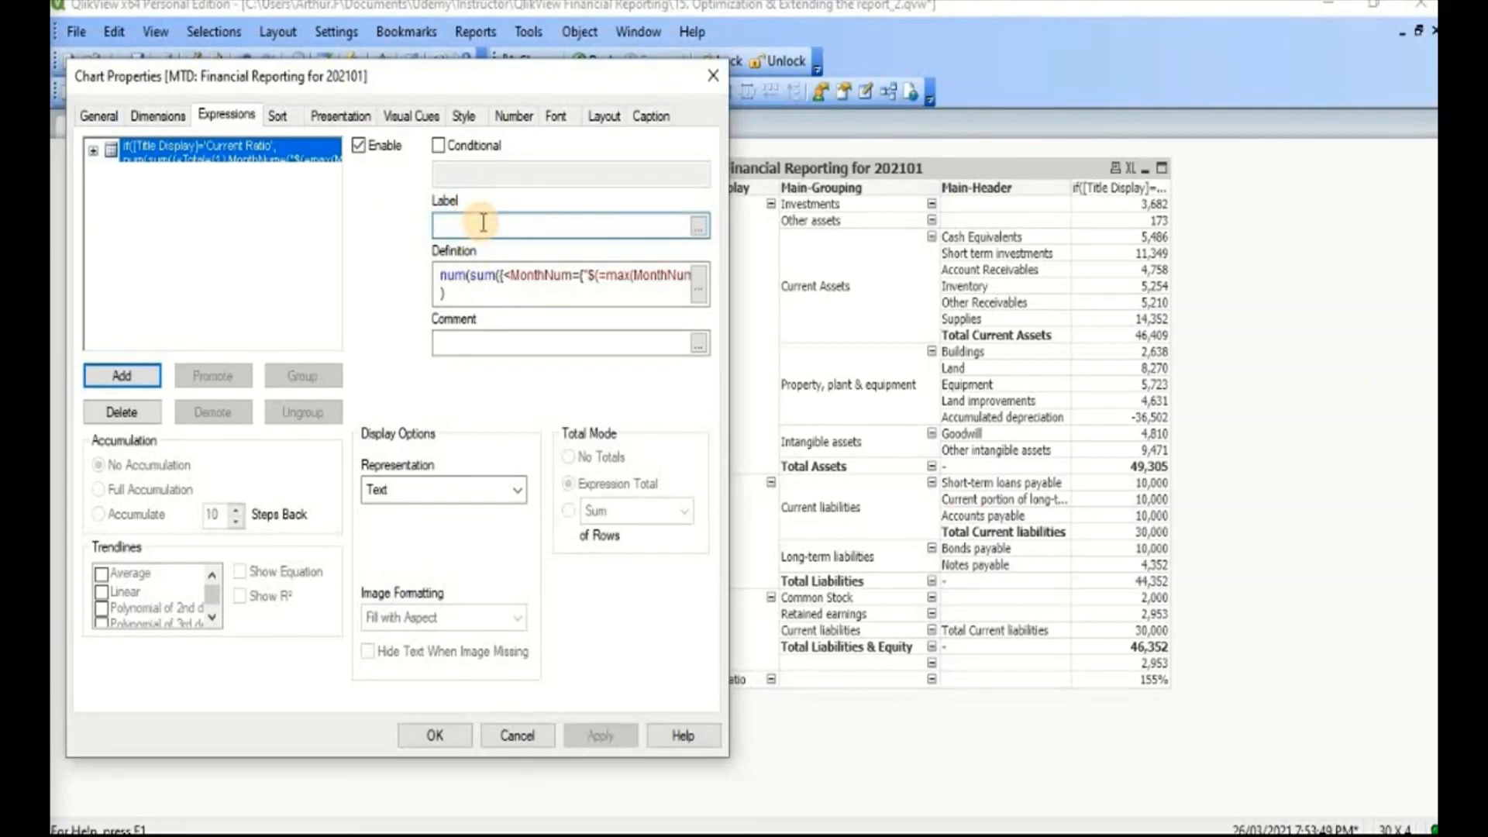
type("Actual")
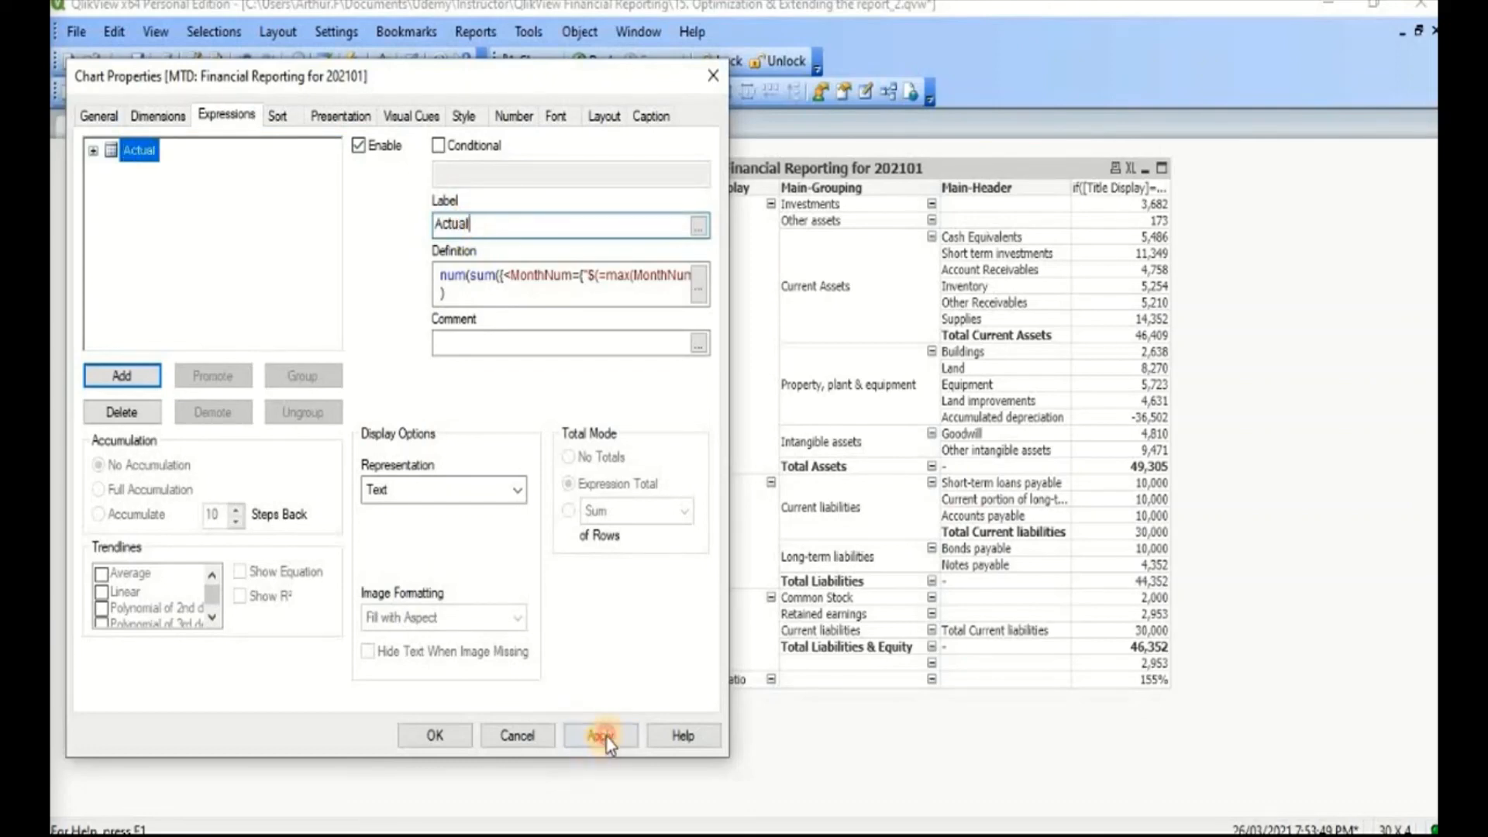
left_click(605, 736)
left_click(419, 736)
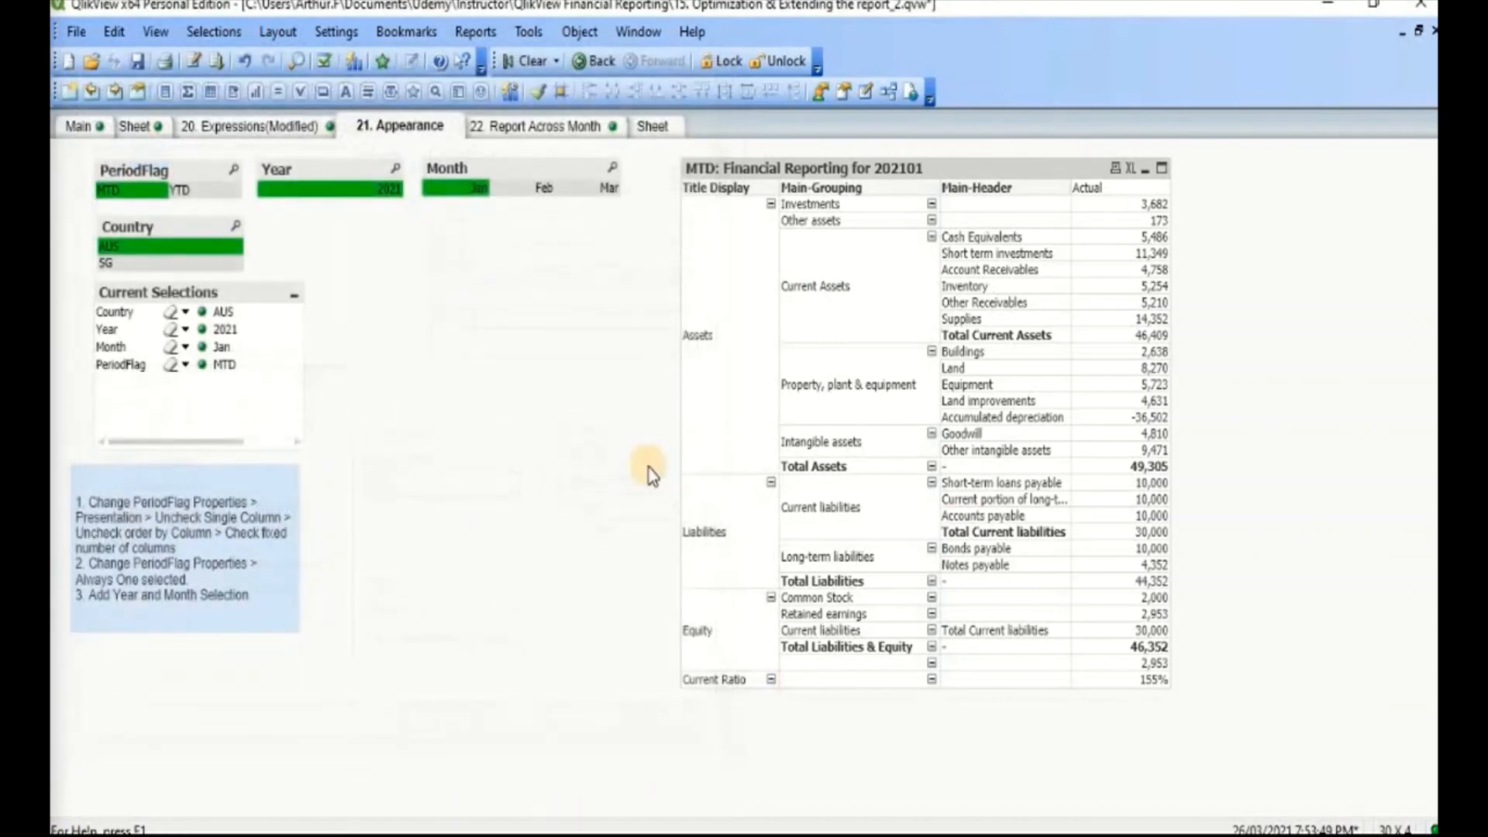